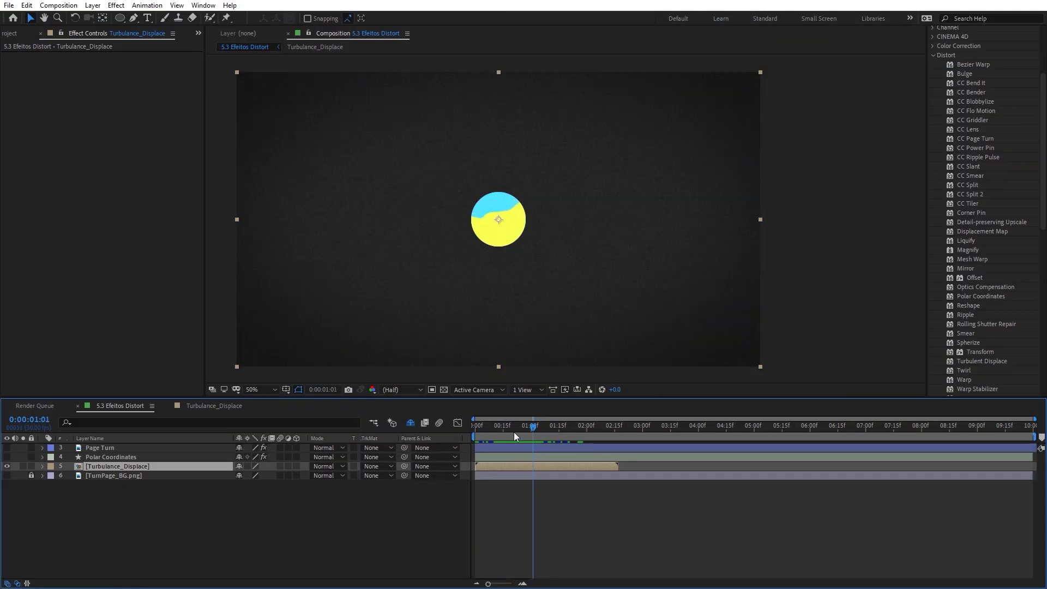
- Scrub the playhead to about 1 second to watch the Turbulent Displace distortion on the yellow circle
{"action": "left_click_drag", "start_coordinate": [513, 432], "coordinate": [561, 434]}
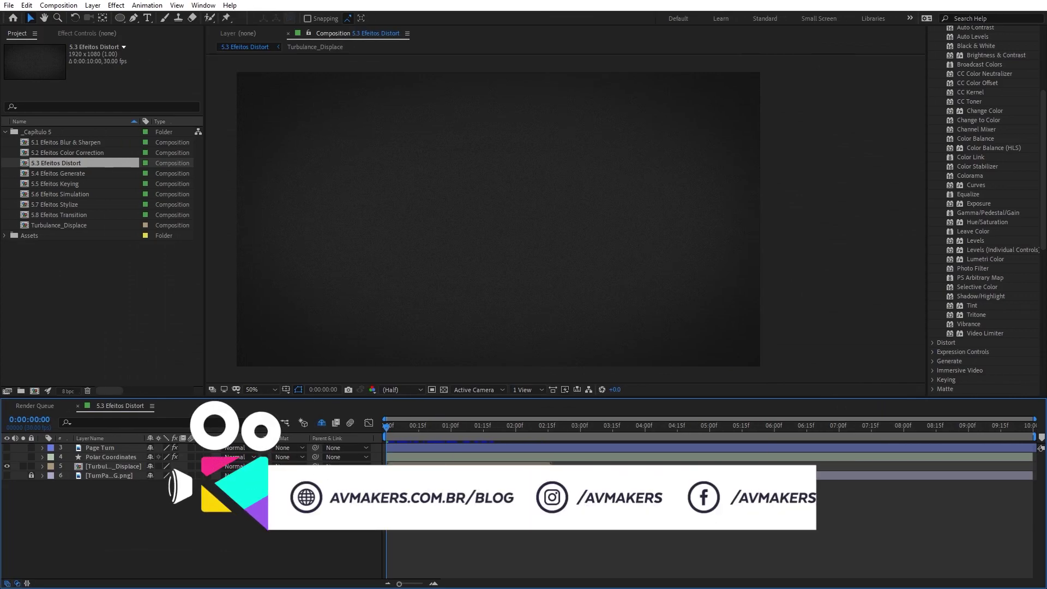
- Collapse Color Correction and expand the Distort group in Effects & Presets
{"action": "left_click", "coordinate": [934, 156]}
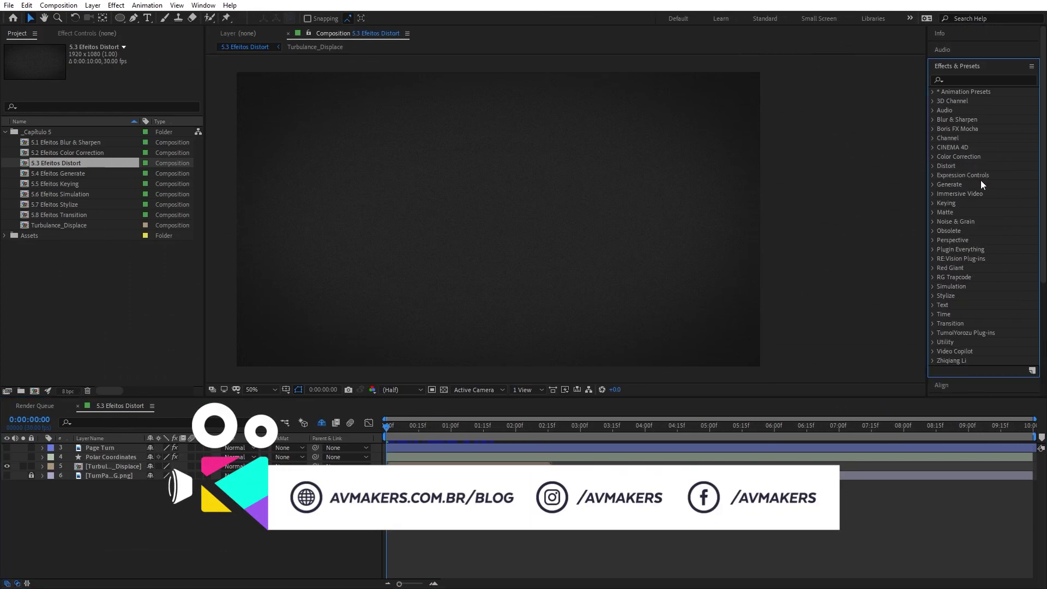
{"action": "left_click", "coordinate": [933, 166]}
{"action": "scroll", "coordinate": [1001, 269], "scroll_direction": "down", "scroll_amount": 4}
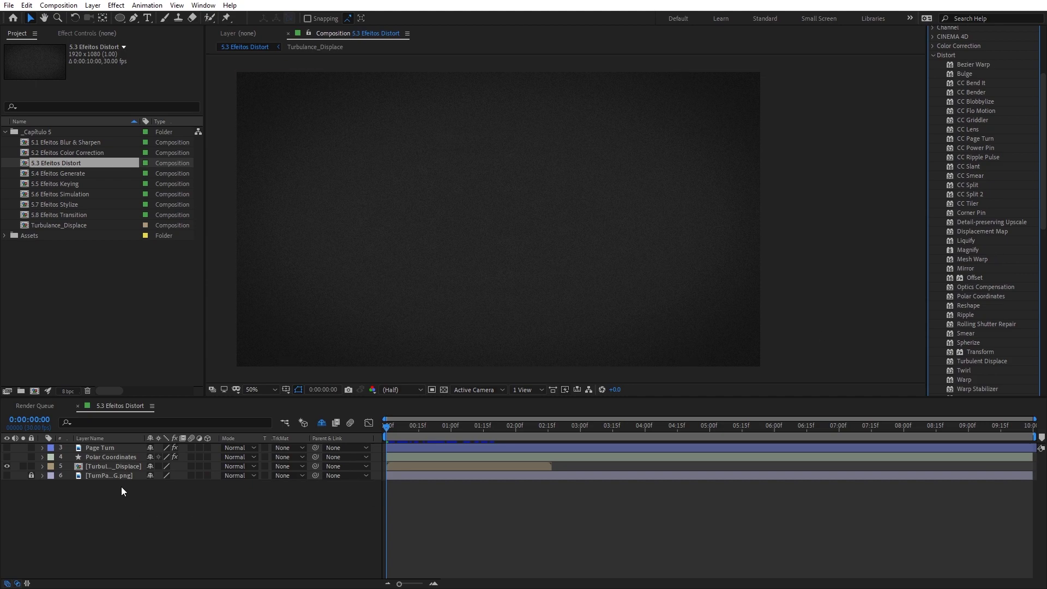
- Hide the yellow circle layer and show the Page Turn paper and TurnPage_BG.png background
{"action": "left_click", "coordinate": [6, 466]}
{"action": "left_click", "coordinate": [94, 447]}
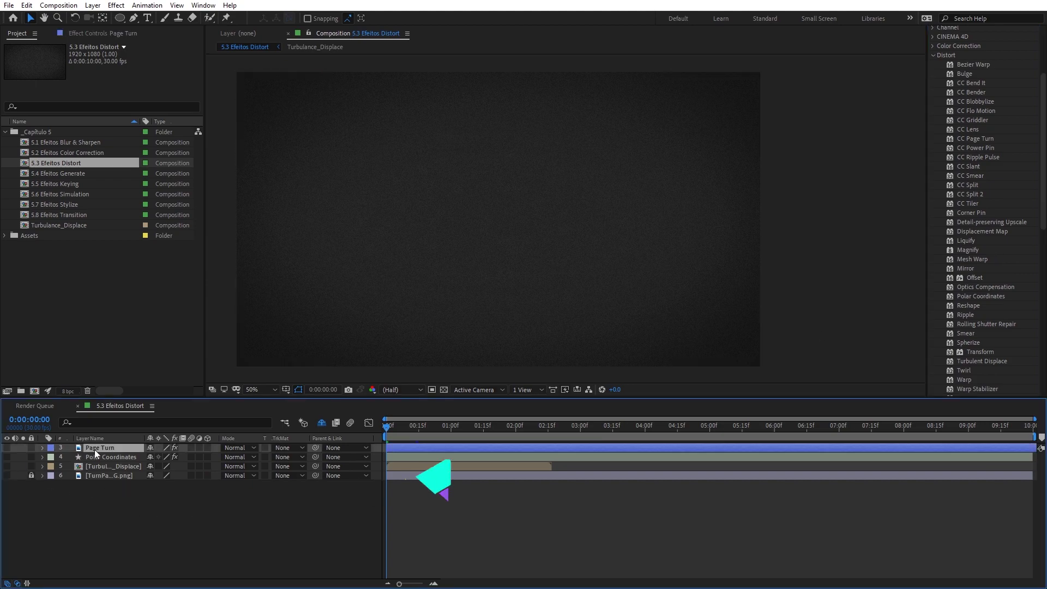
{"action": "left_click", "coordinate": [7, 447]}
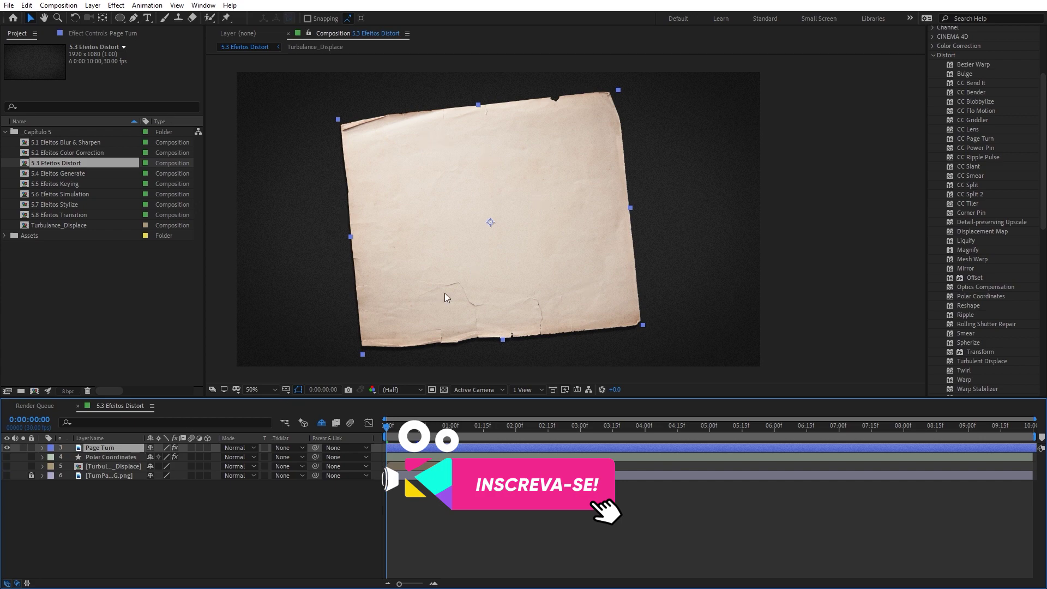
{"action": "left_click", "coordinate": [122, 475]}
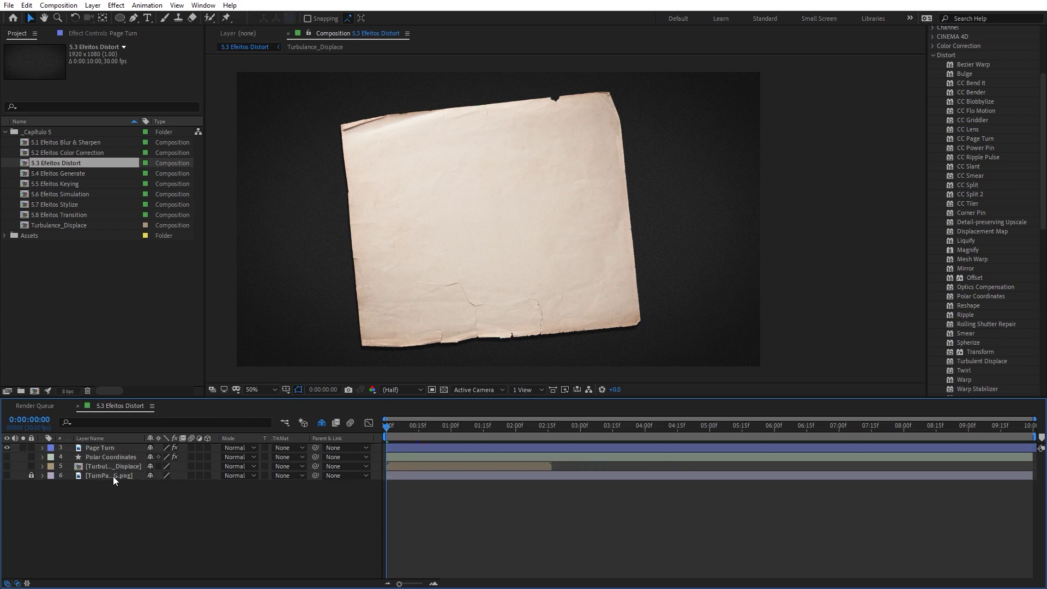
{"action": "left_click", "coordinate": [6, 475]}
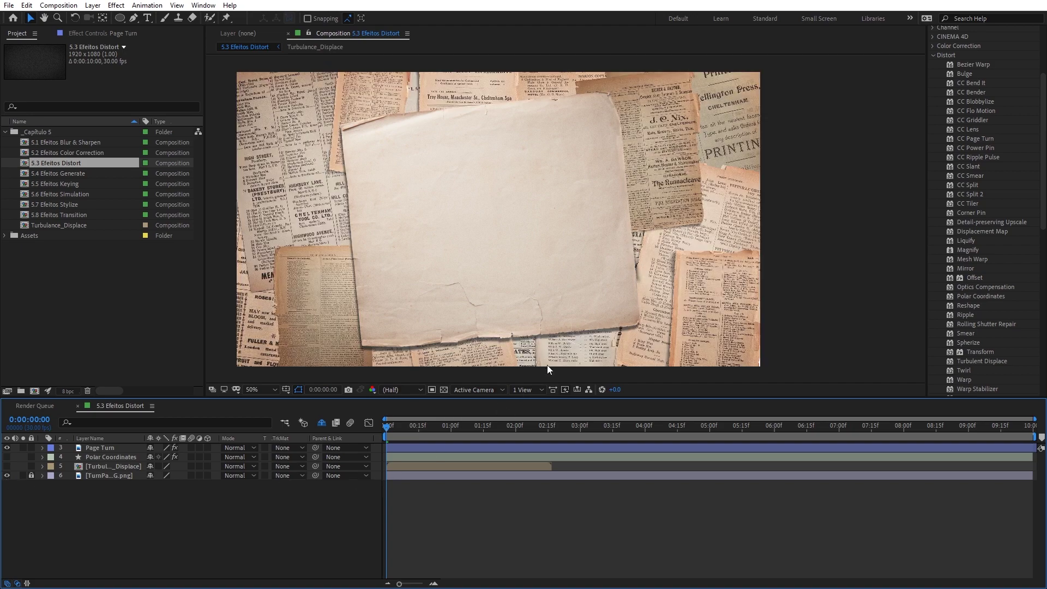
- Show the Page Turn layer's Effect Controls, fold away Drop Shadow and select CC Page Turn
{"action": "left_click", "coordinate": [460, 183]}
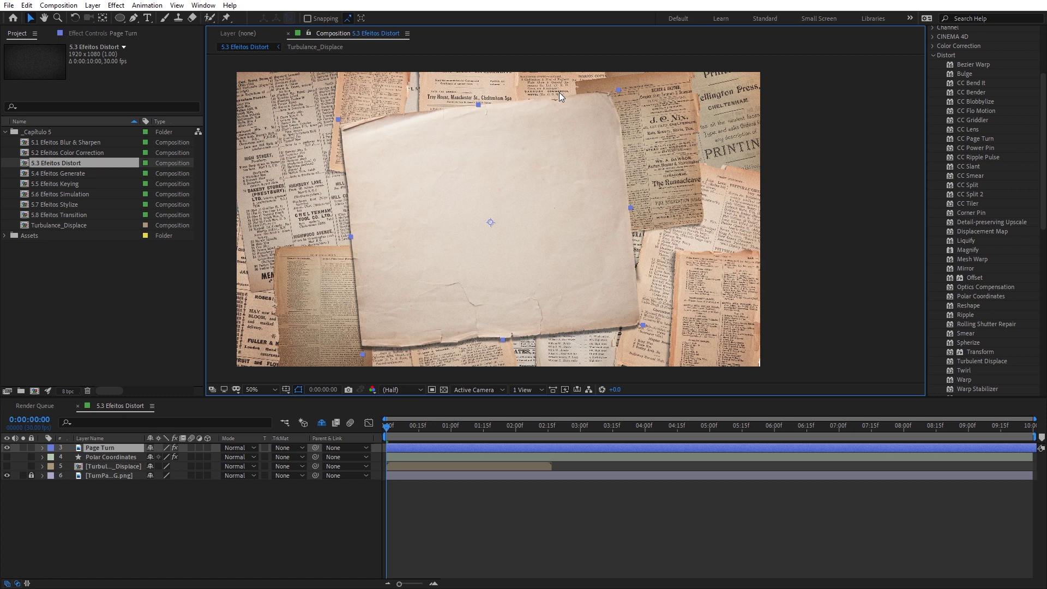
{"action": "left_click", "coordinate": [188, 419]}
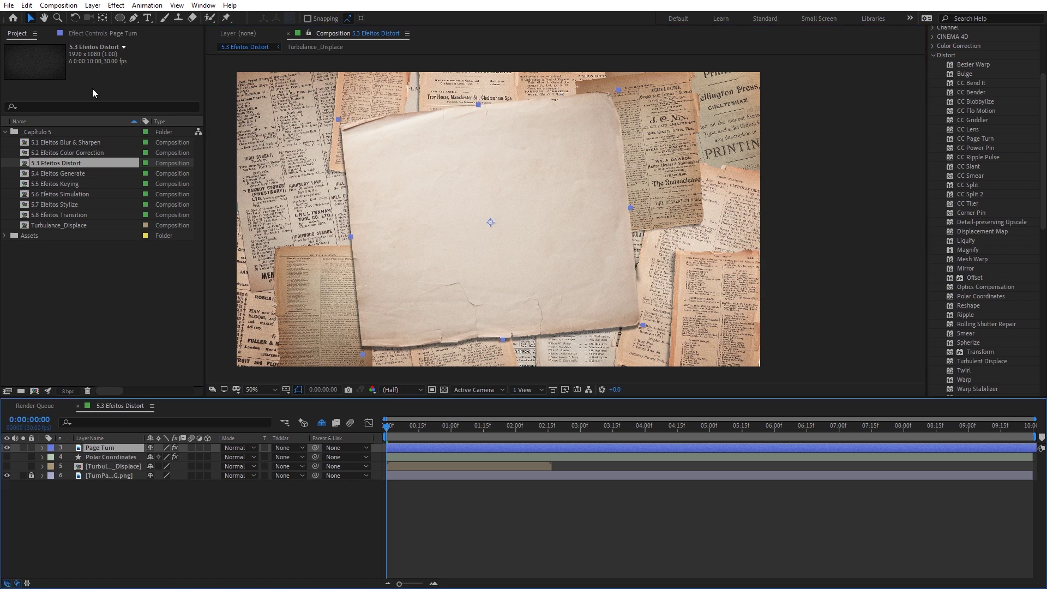
{"action": "left_click", "coordinate": [110, 34]}
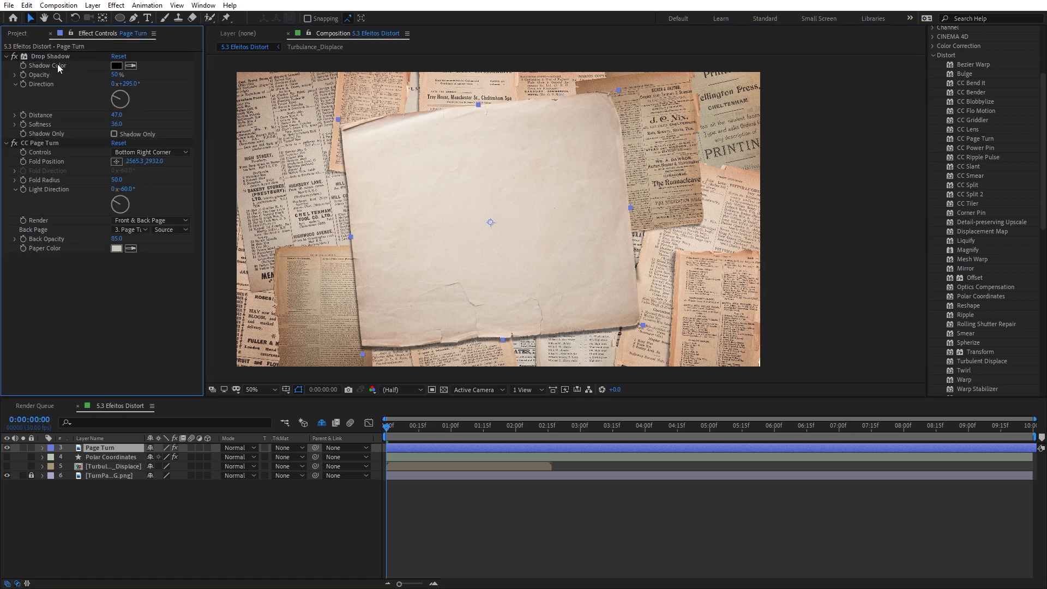
{"action": "left_click", "coordinate": [6, 56]}
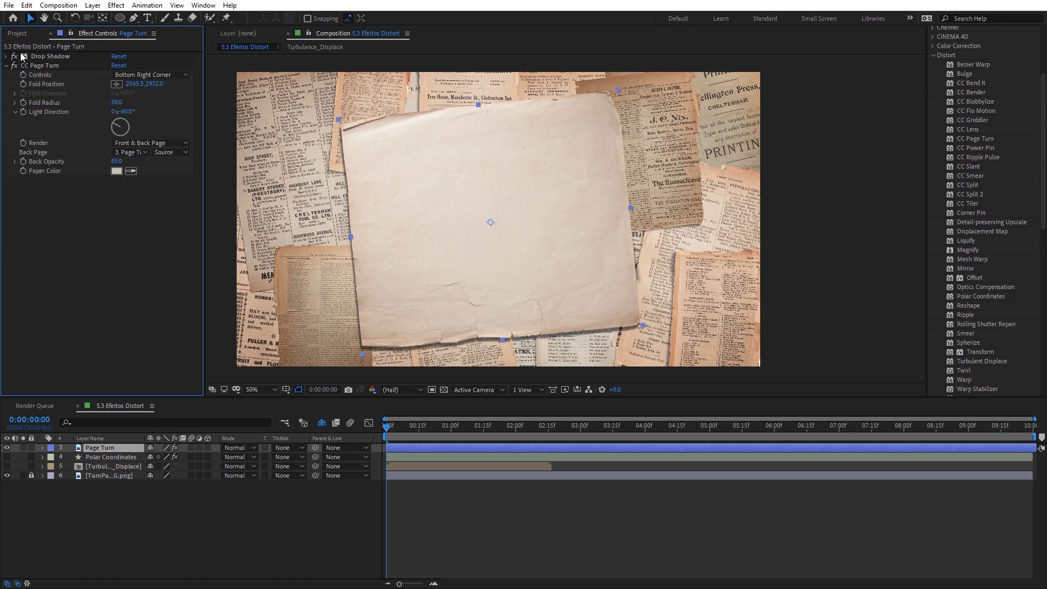
{"action": "left_click", "coordinate": [54, 65]}
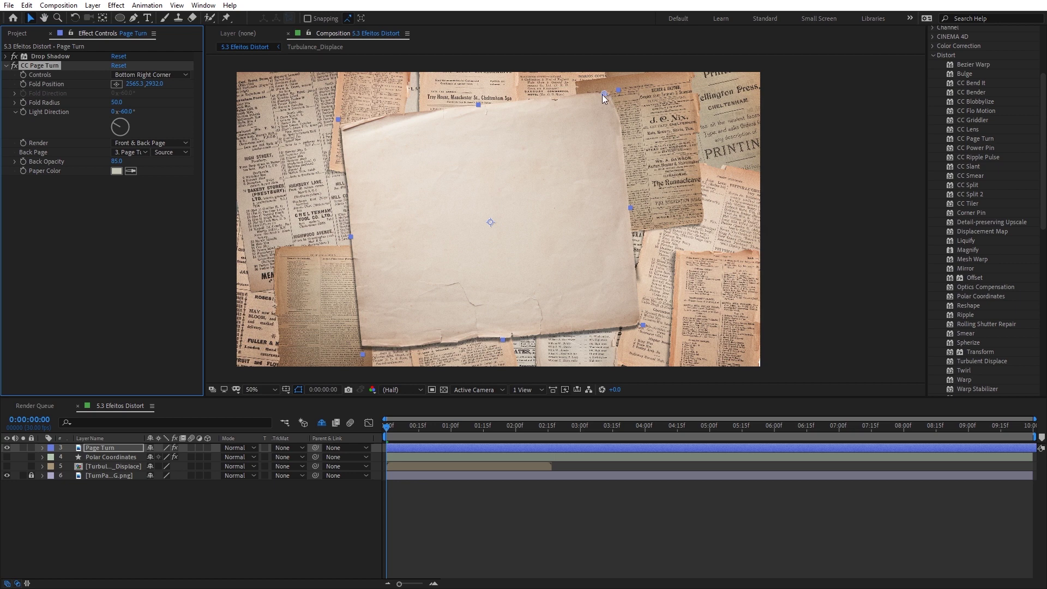
- Move the Fold Position to curl the corner, with Fold Radius 247.5 and Back Opacity 100
{"action": "mouse_move", "coordinate": [603, 97]}
{"action": "left_mouse_down"}
{"action": "mouse_move", "coordinate": [331, 188]}
{"action": "mouse_move", "coordinate": [90, 178]}
{"action": "mouse_move", "coordinate": [406, 215]}
{"action": "mouse_move", "coordinate": [389, 213]}
{"action": "left_mouse_up"}
{"action": "left_click_drag", "start_coordinate": [116, 102], "coordinate": [736, 150]}
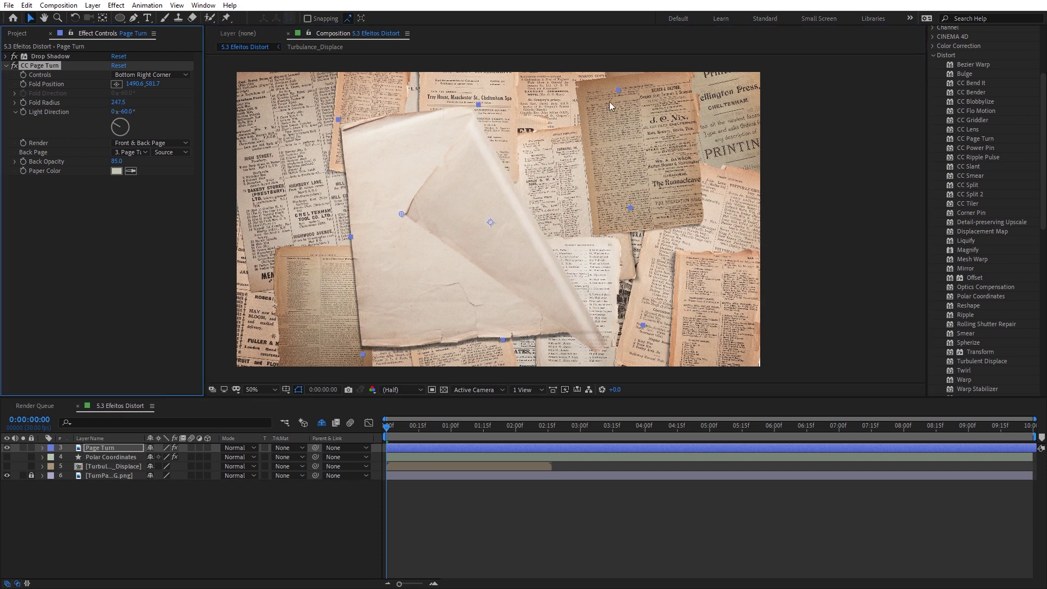
{"action": "left_click_drag", "start_coordinate": [121, 165], "coordinate": [69, 172]}
- Set the CC Page Turn Paper Color to yellow (FFFF00)
{"action": "left_click", "coordinate": [118, 174]}
{"action": "left_click", "coordinate": [379, 318]}
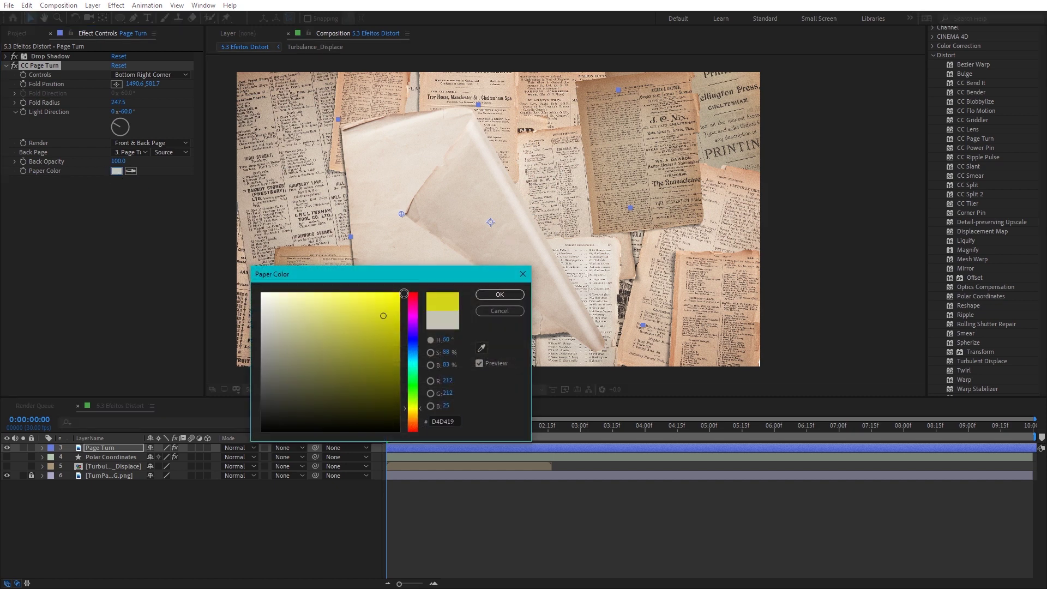
{"action": "left_click", "coordinate": [499, 295]}
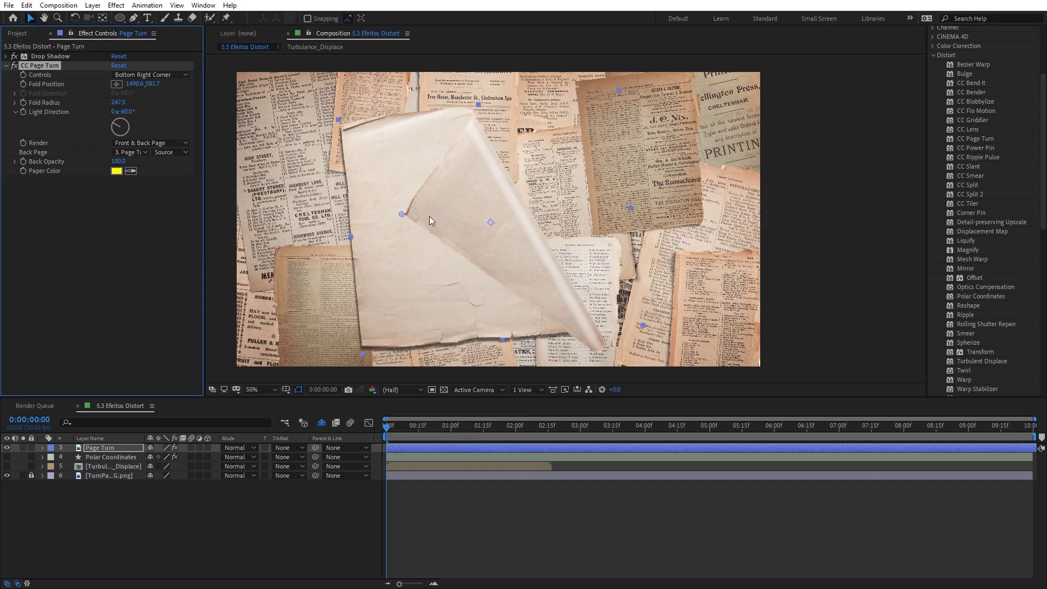
- Try Back Page None, then set Back Page back to 3. Page Turn
{"action": "left_click", "coordinate": [129, 152]}
{"action": "left_click", "coordinate": [161, 164]}
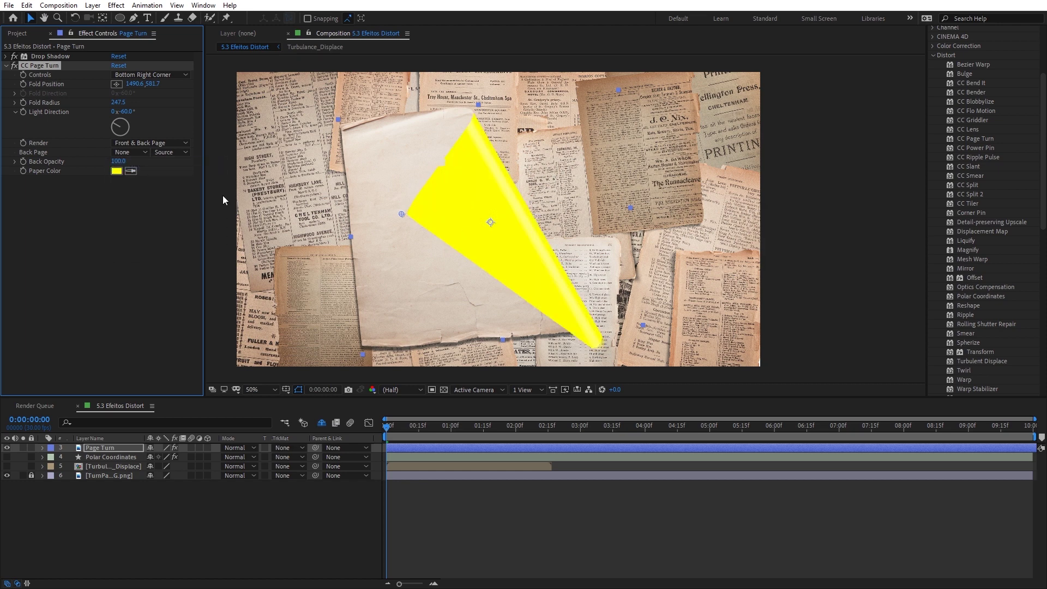
{"action": "left_click", "coordinate": [130, 152]}
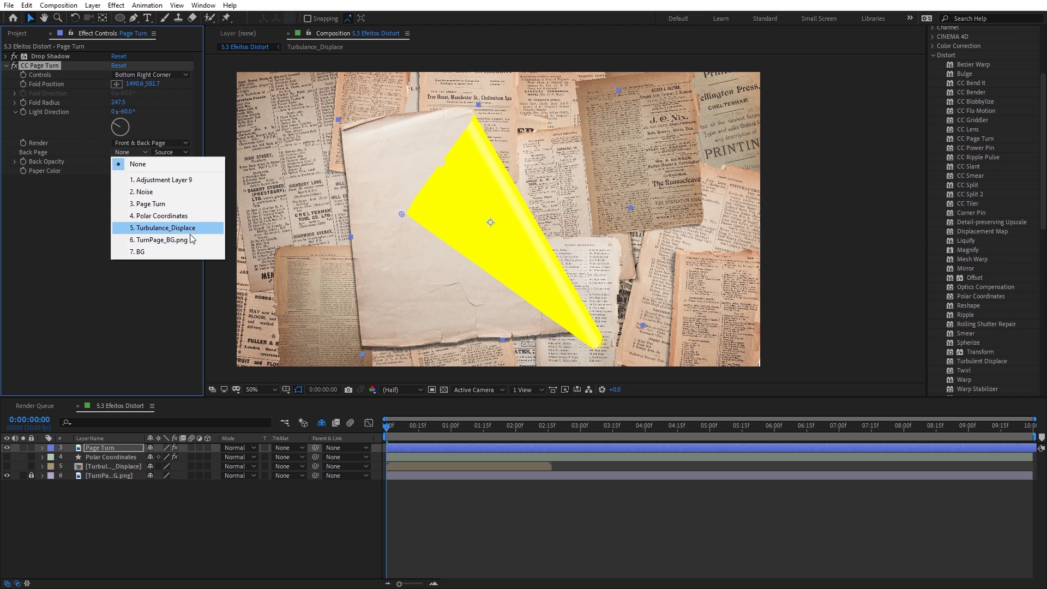
{"action": "left_click", "coordinate": [159, 203]}
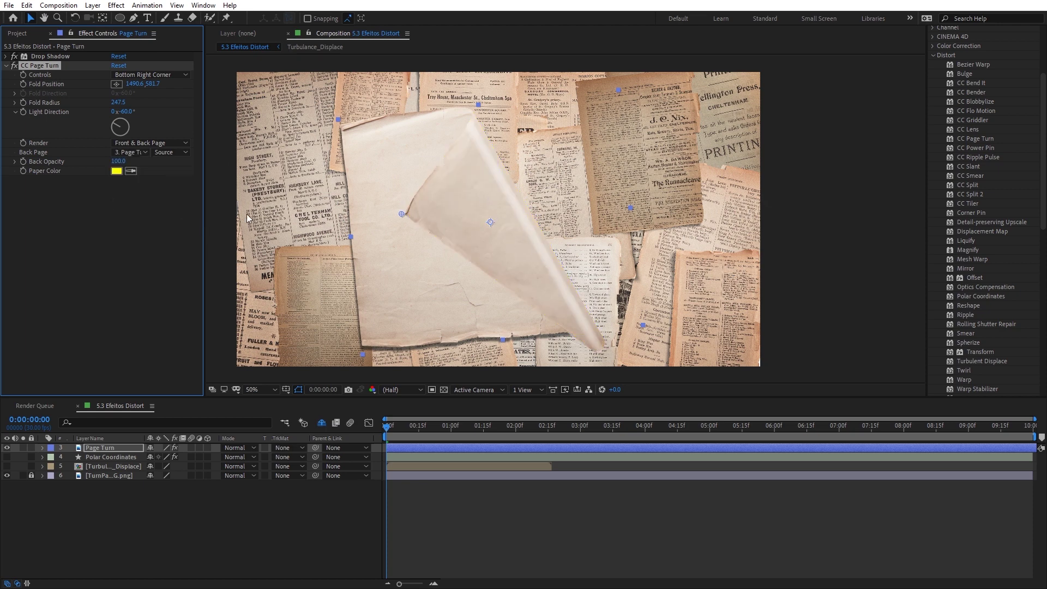
- Adjust the light direction and set the curl corner to Top Right Corner after trying Top Left
{"action": "mouse_move", "coordinate": [123, 111]}
{"action": "left_mouse_down"}
{"action": "mouse_move", "coordinate": [187, 111]}
{"action": "mouse_move", "coordinate": [138, 114]}
{"action": "left_mouse_up"}
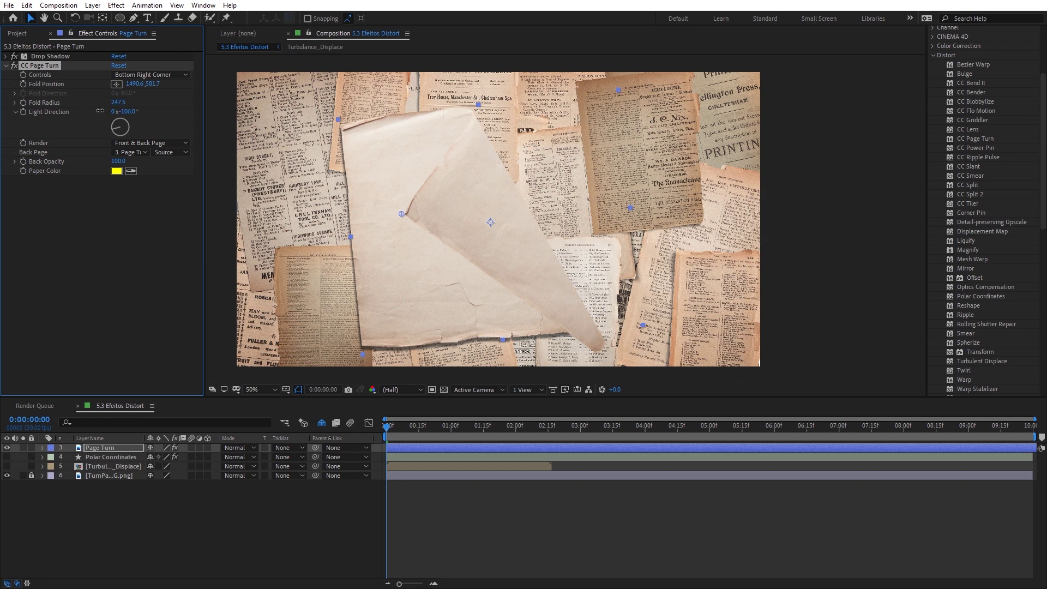
{"action": "left_click", "coordinate": [163, 75]}
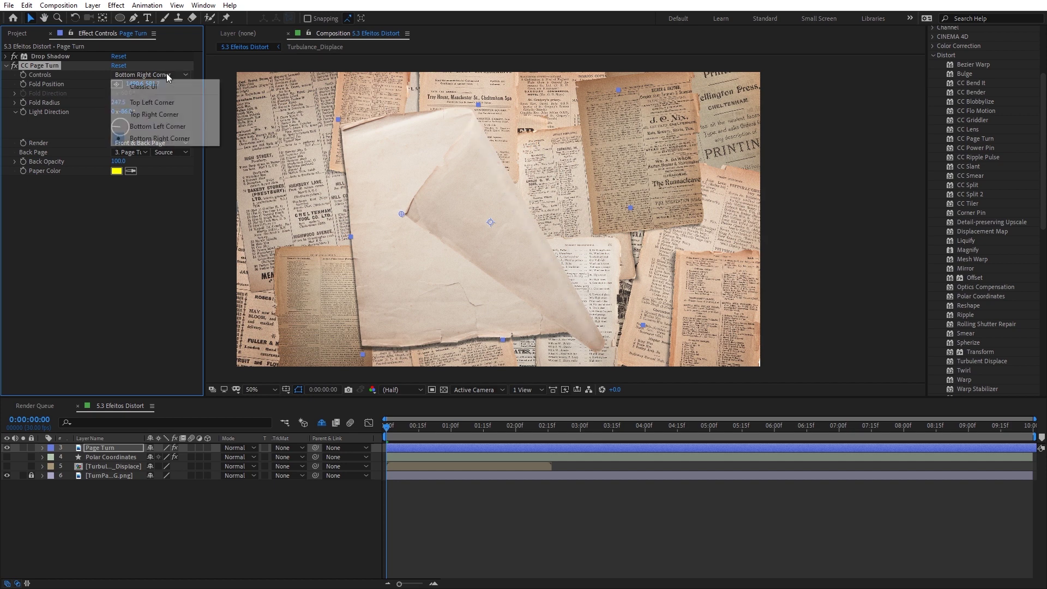
{"action": "left_click", "coordinate": [198, 104]}
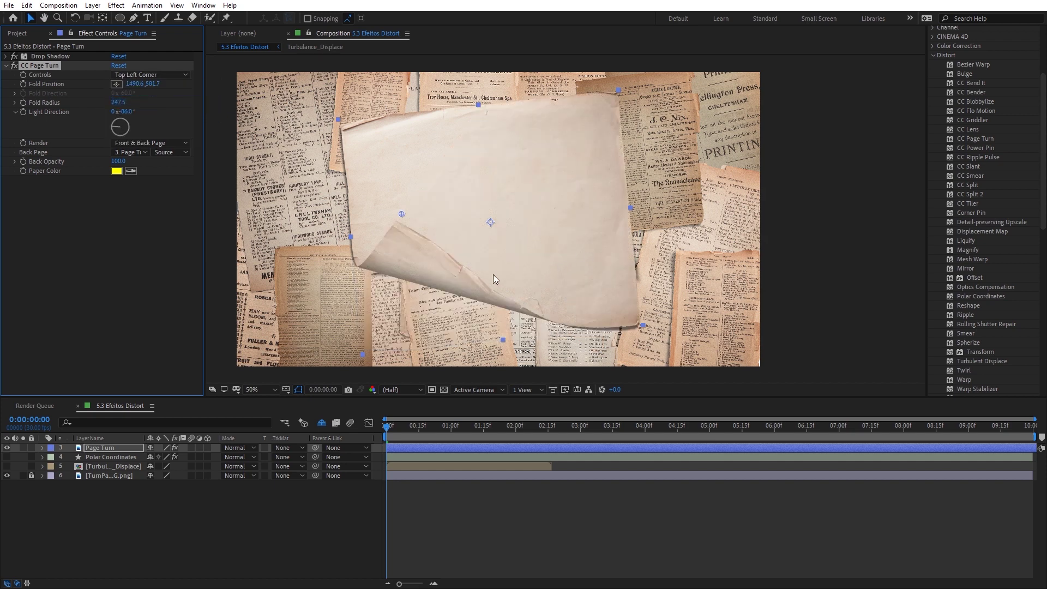
{"action": "left_click", "coordinate": [167, 77]}
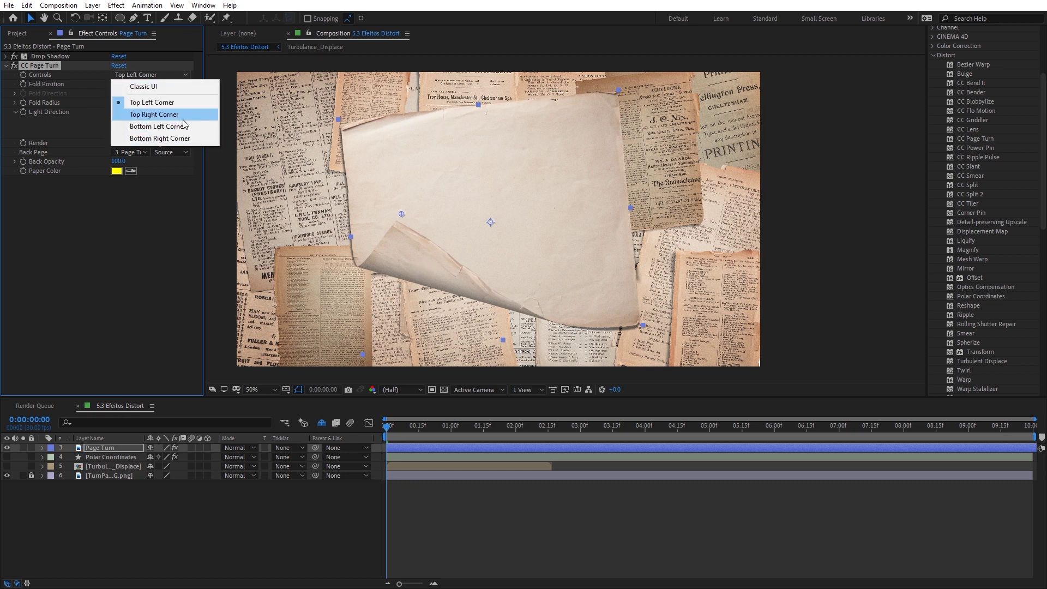
{"action": "left_click", "coordinate": [155, 114]}
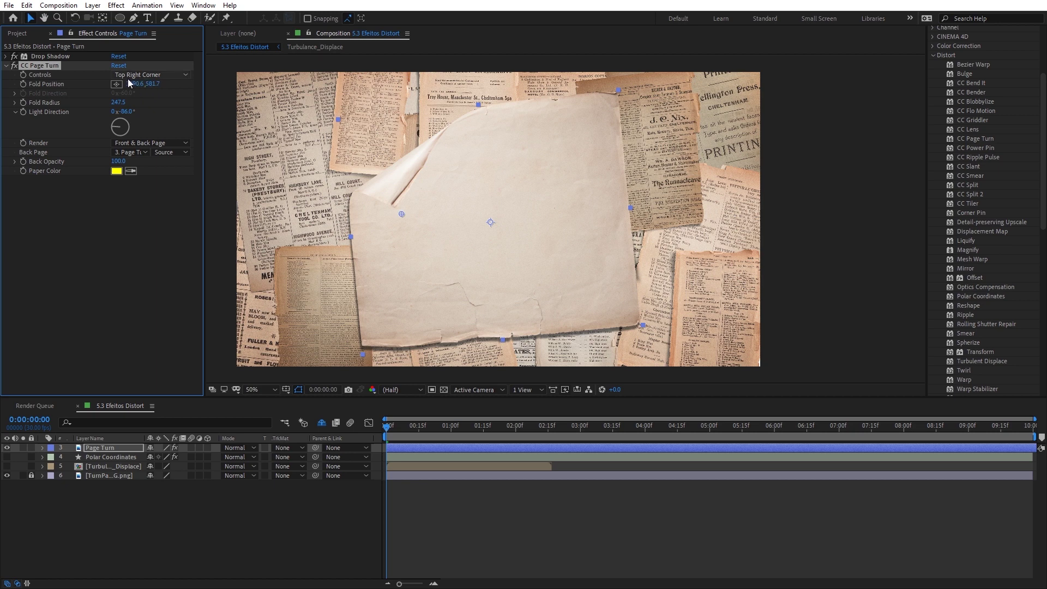
- Drag the fold point into the top-right corner to flatten the page, then hide the Page Turn layer
{"action": "left_click_drag", "start_coordinate": [402, 214], "coordinate": [414, 204]}
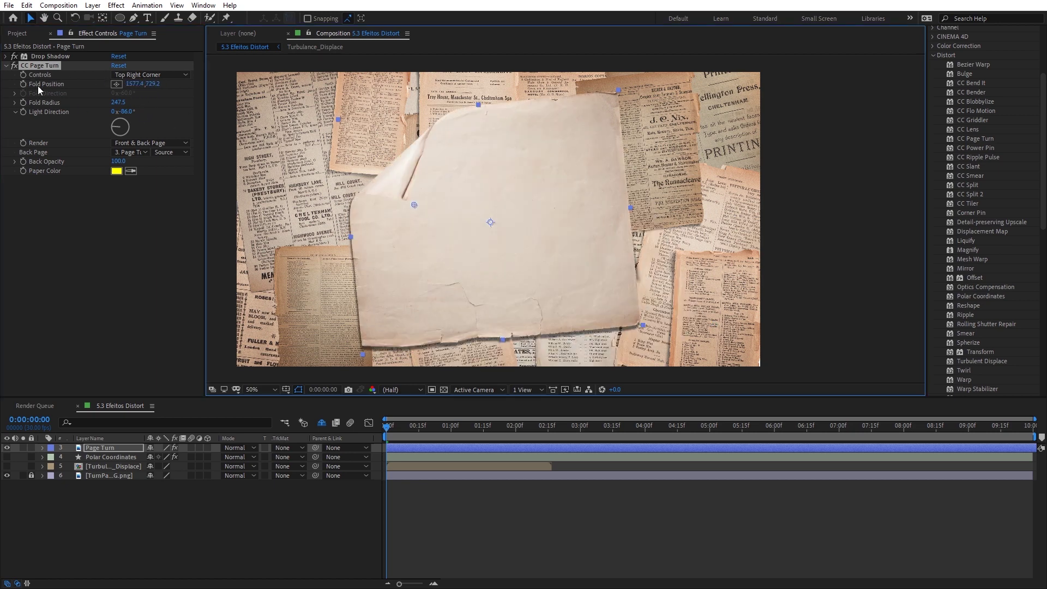
{"action": "left_click_drag", "start_coordinate": [414, 204], "coordinate": [355, 192]}
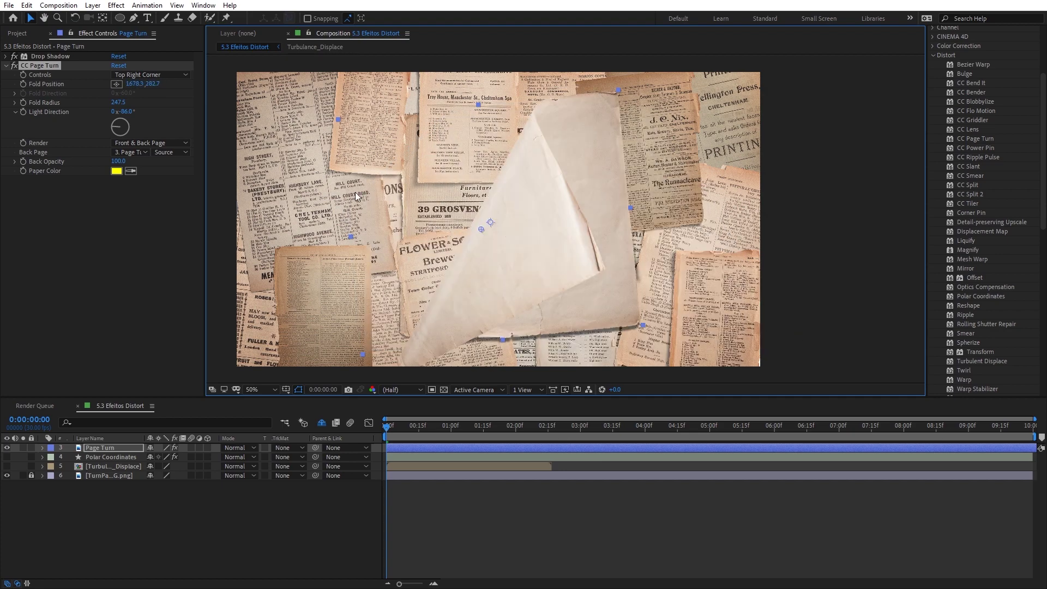
{"action": "left_click", "coordinate": [8, 448]}
- Show only the Polar Coordinates layer and lower its Interpolation to 0% to unwrap the stripes
{"action": "left_click", "coordinate": [7, 457]}
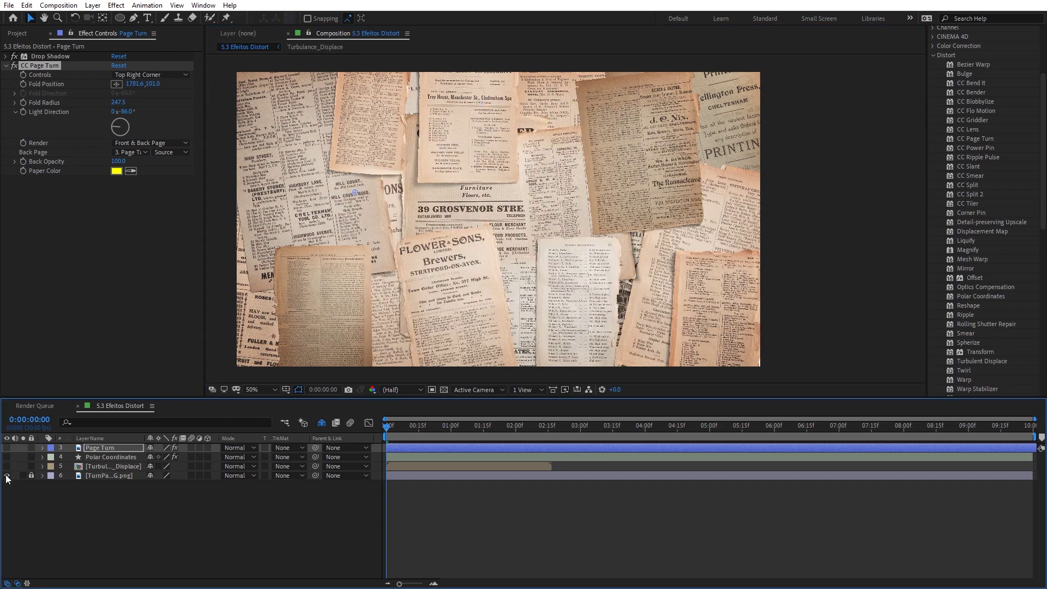
{"action": "left_click", "coordinate": [7, 475]}
{"action": "left_click", "coordinate": [111, 457]}
{"action": "key", "text": "r"}
{"action": "left_click", "coordinate": [189, 505]}
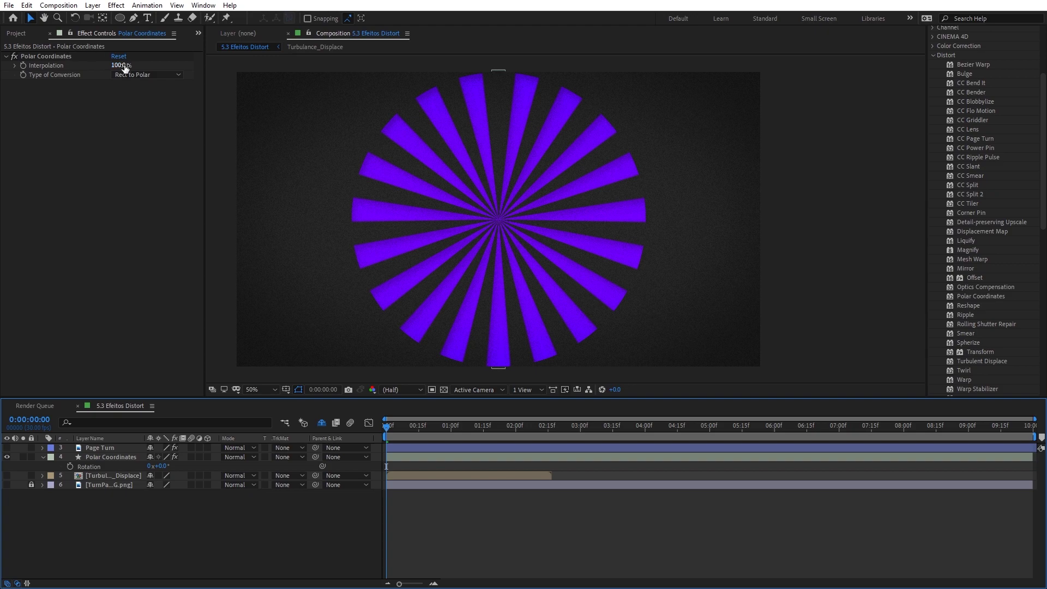
{"action": "left_click_drag", "start_coordinate": [124, 68], "coordinate": [61, 70]}
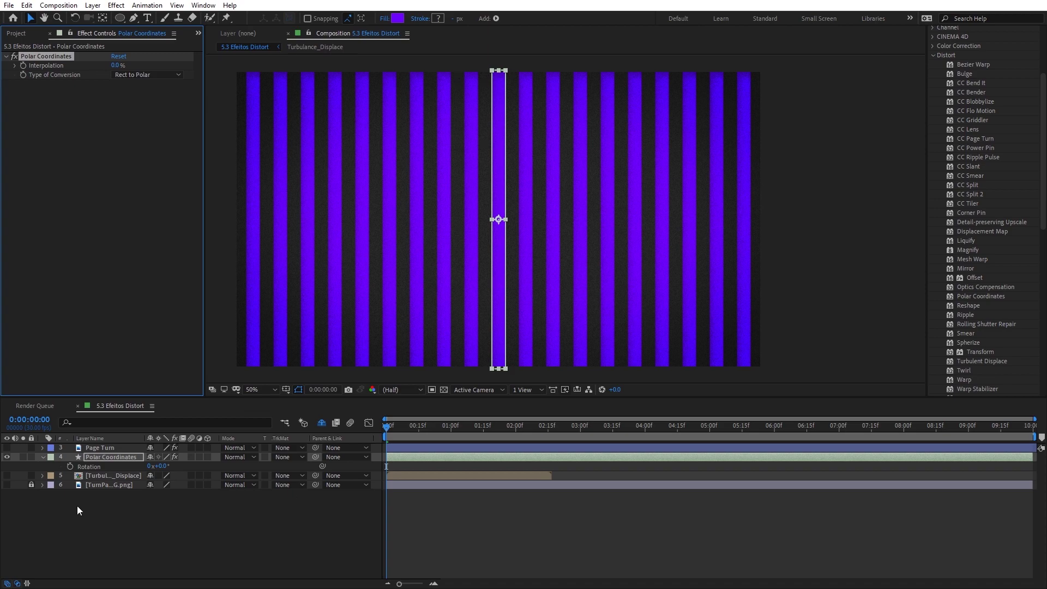
- Expand the layer's Contents and toggle Repeater 1 off and back on
{"action": "left_click", "coordinate": [42, 457]}
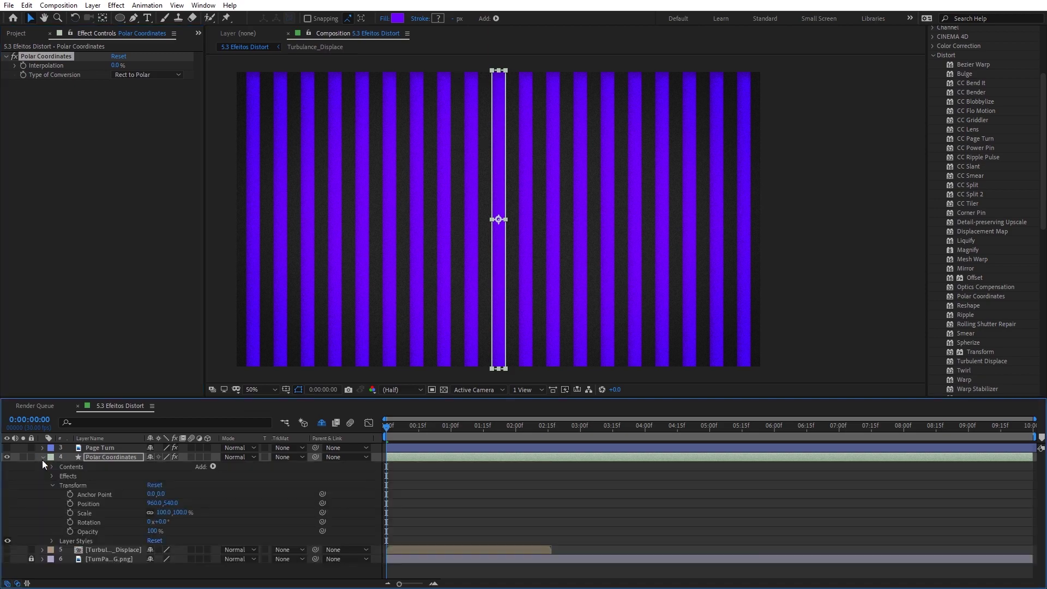
{"action": "left_click", "coordinate": [51, 485]}
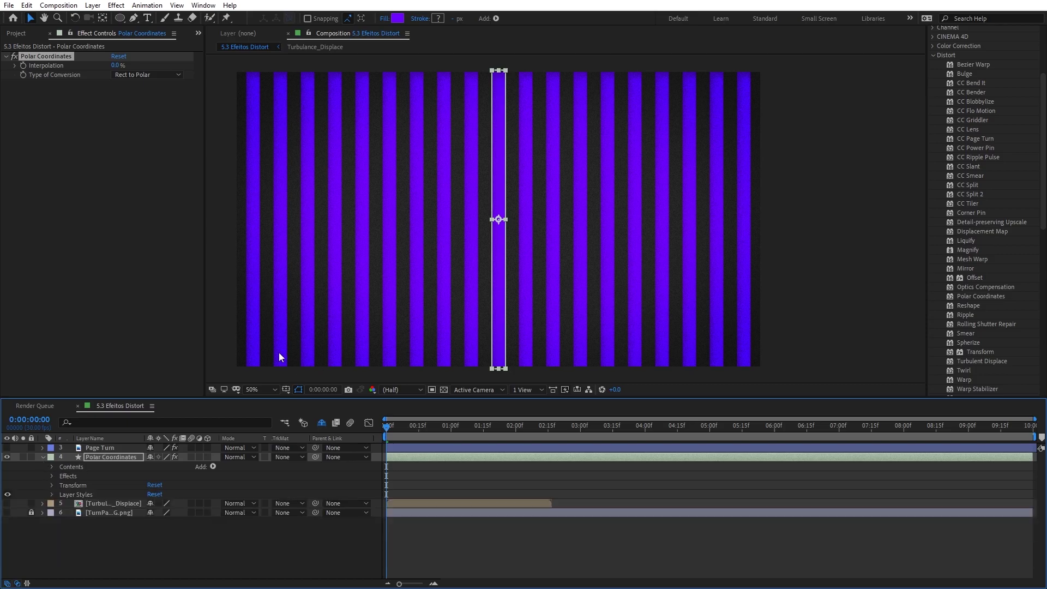
{"action": "left_click", "coordinate": [52, 467]}
{"action": "left_click", "coordinate": [99, 475]}
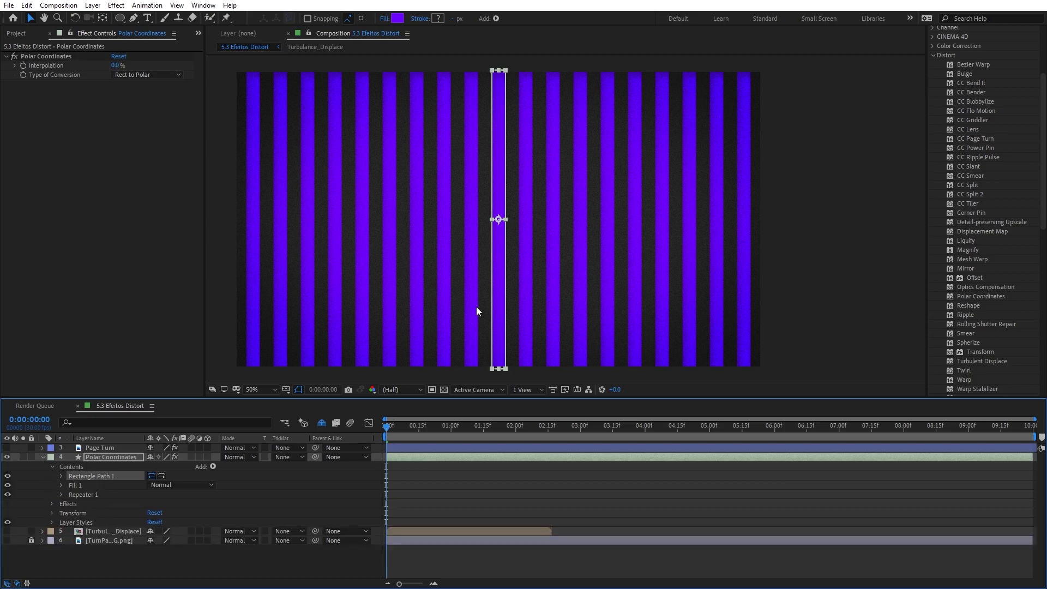
{"action": "left_click", "coordinate": [91, 494]}
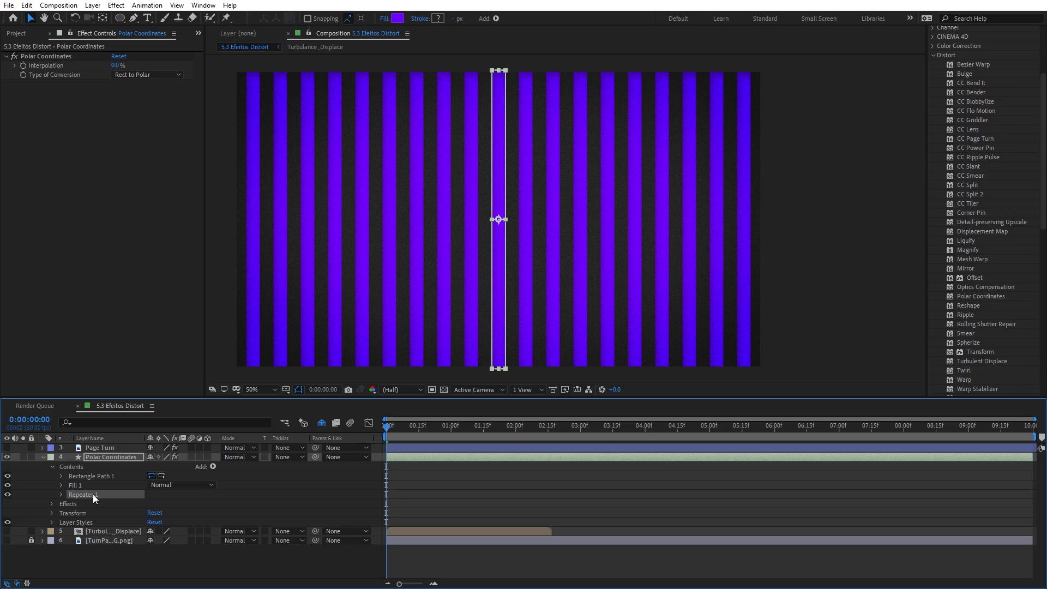
{"action": "left_click", "coordinate": [210, 466]}
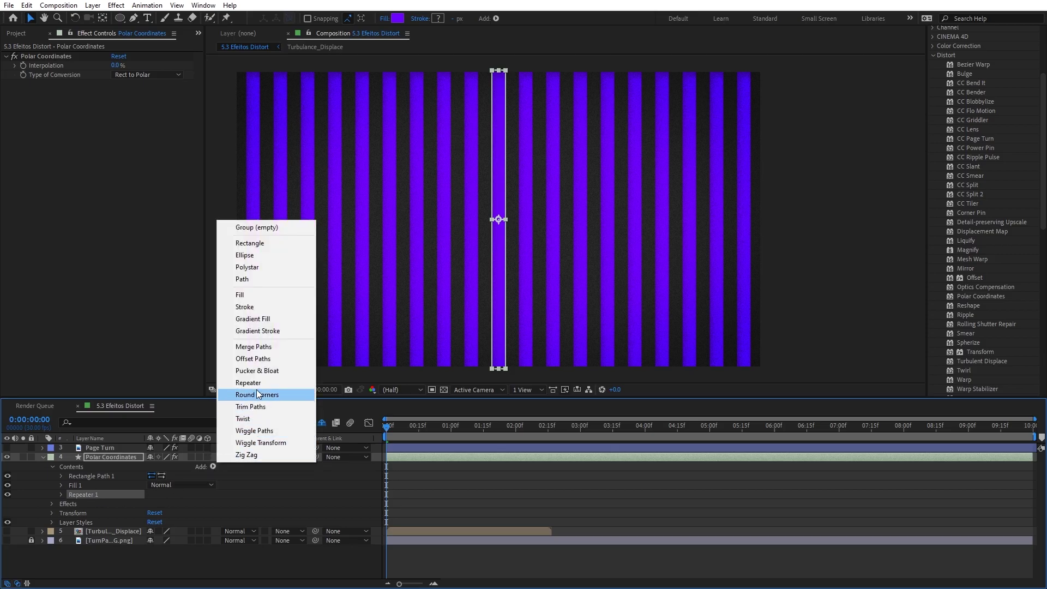
{"action": "left_click", "coordinate": [32, 498]}
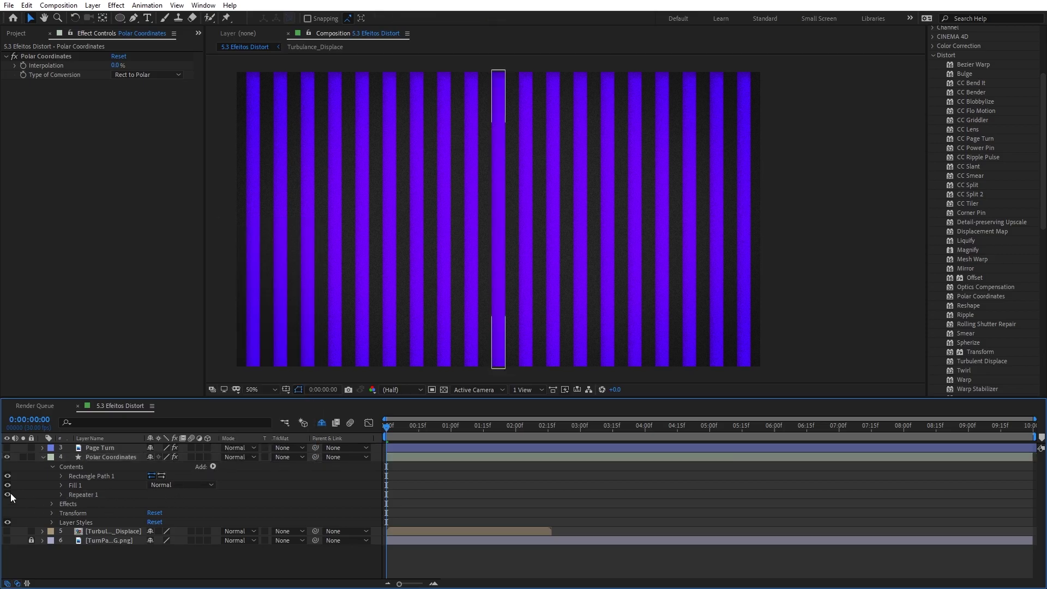
{"action": "left_click", "coordinate": [9, 494]}
{"action": "left_click", "coordinate": [8, 494]}
- Raise Interpolation back to 100% to wrap the stripes into a radial burst
{"action": "left_click", "coordinate": [114, 457]}
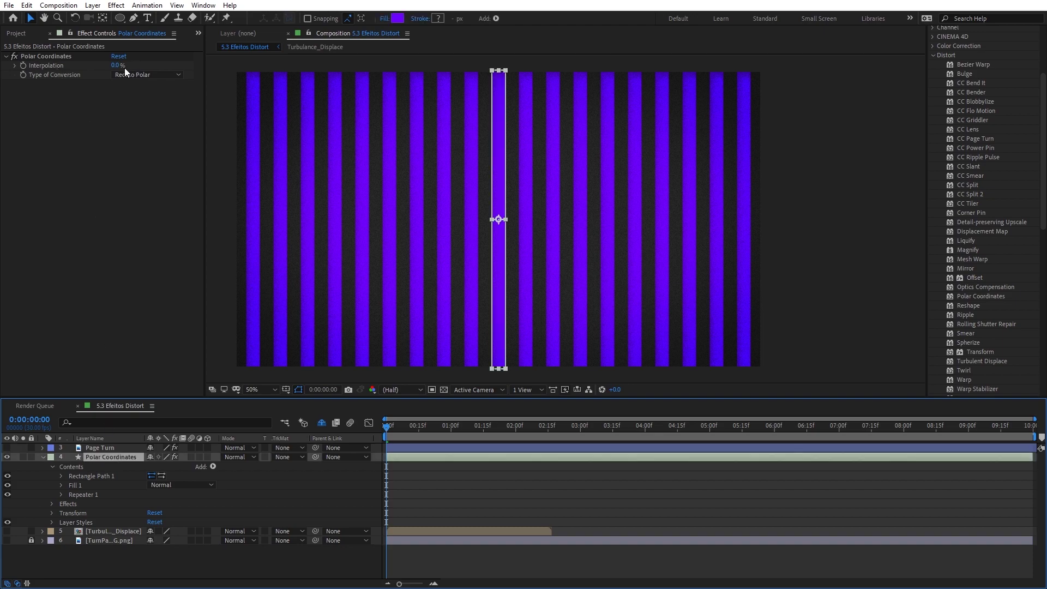
{"action": "left_click_drag", "start_coordinate": [116, 65], "coordinate": [182, 66]}
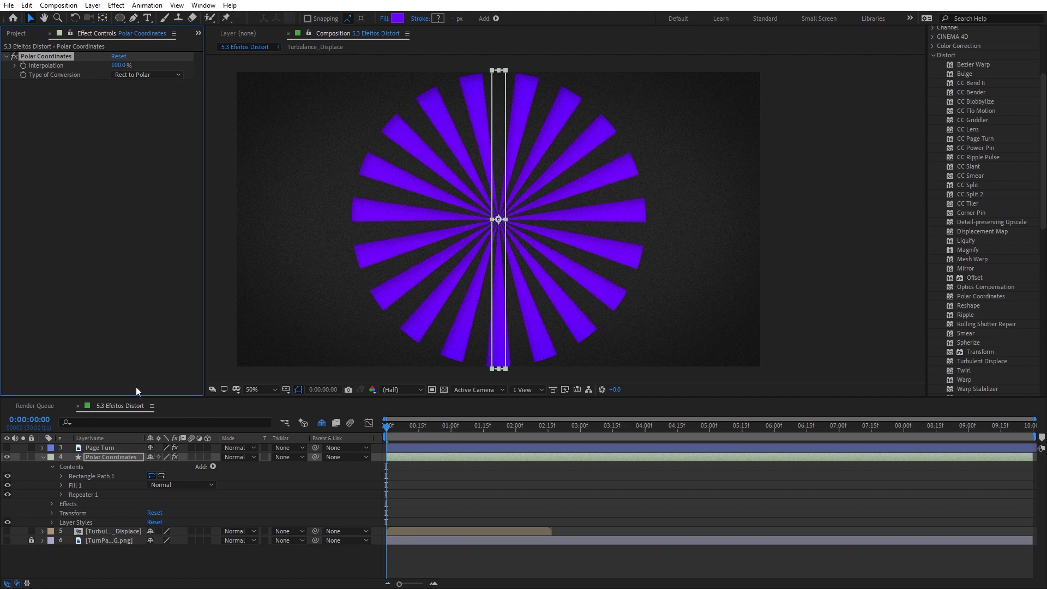
{"action": "left_click", "coordinate": [41, 457]}
{"action": "left_click", "coordinate": [469, 552]}
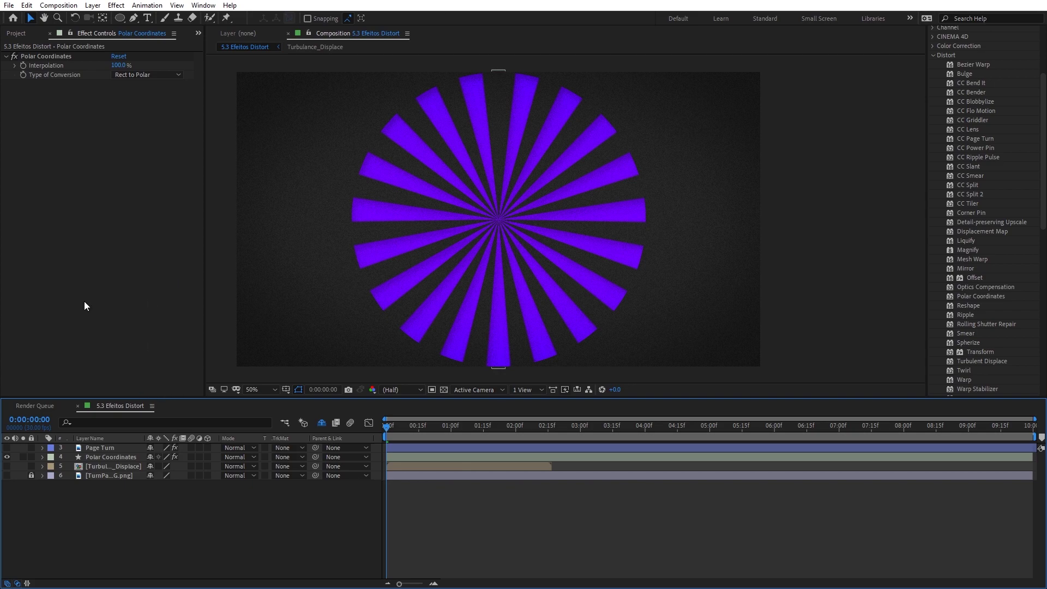
- Show only Turbulance_Displace, widen the Layer Name column and scrub to 0:00:00:21
{"action": "left_click", "coordinate": [7, 457]}
{"action": "left_click", "coordinate": [7, 466]}
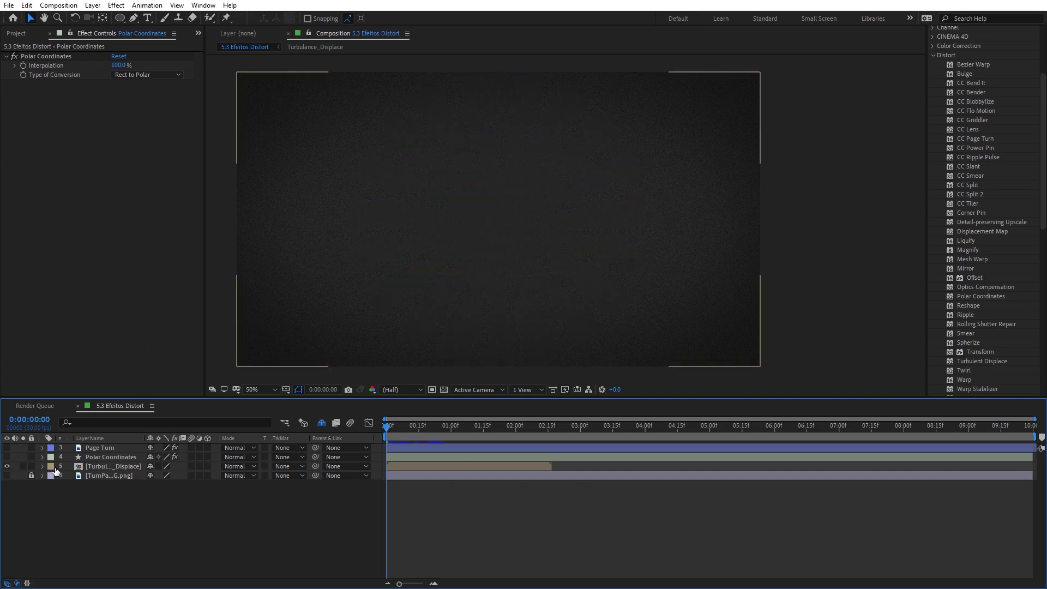
{"action": "left_click", "coordinate": [130, 466]}
{"action": "left_click_drag", "start_coordinate": [146, 439], "coordinate": [233, 439]}
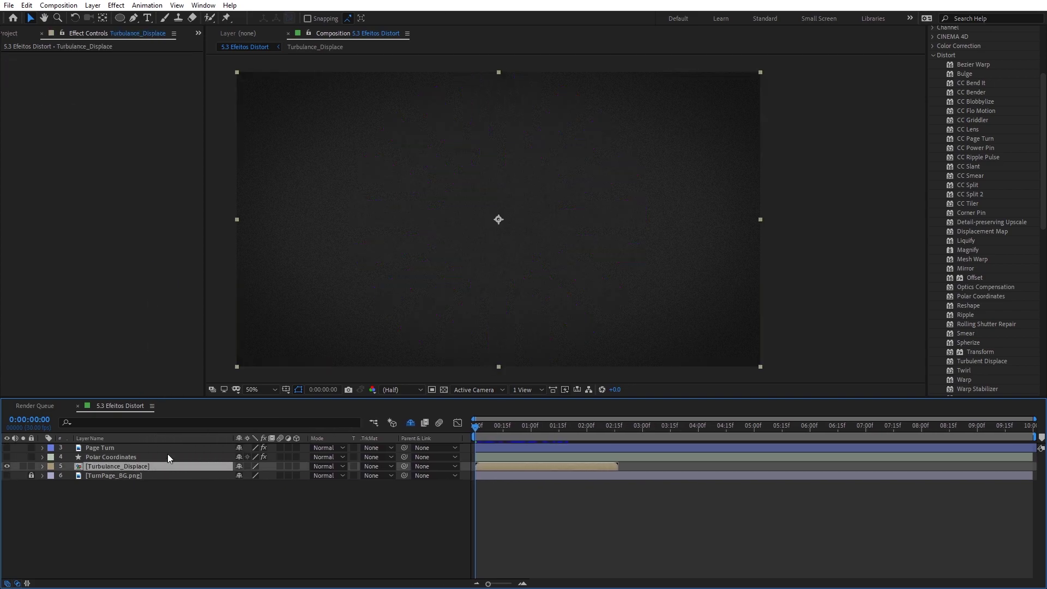
{"action": "mouse_move", "coordinate": [474, 427]}
{"action": "left_mouse_down"}
{"action": "mouse_move", "coordinate": [553, 430]}
{"action": "mouse_move", "coordinate": [494, 426]}
{"action": "mouse_move", "coordinate": [533, 428]}
{"action": "mouse_move", "coordinate": [514, 428]}
{"action": "left_mouse_up"}
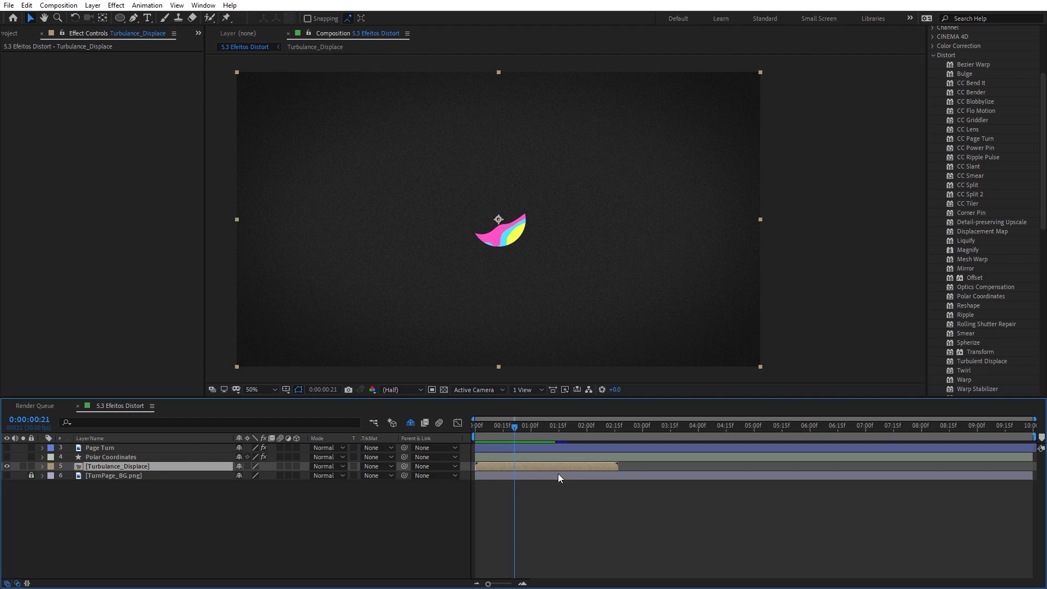
{"action": "double_click", "coordinate": [128, 466]}
{"action": "left_click_drag", "start_coordinate": [614, 427], "coordinate": [788, 431]}
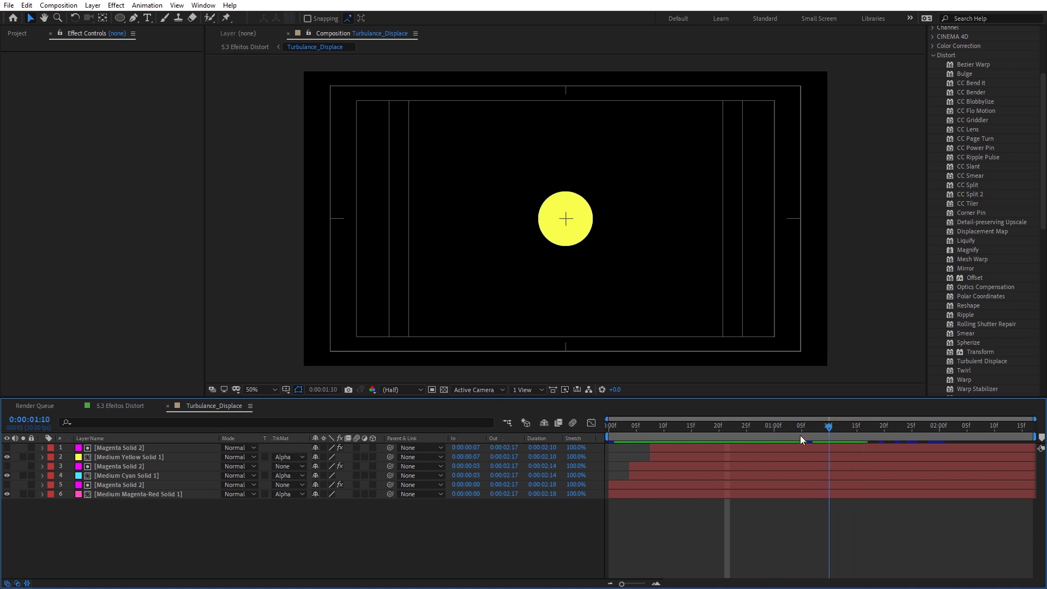
{"action": "left_click_drag", "start_coordinate": [788, 431], "coordinate": [796, 431]}
{"action": "left_click", "coordinate": [139, 447]}
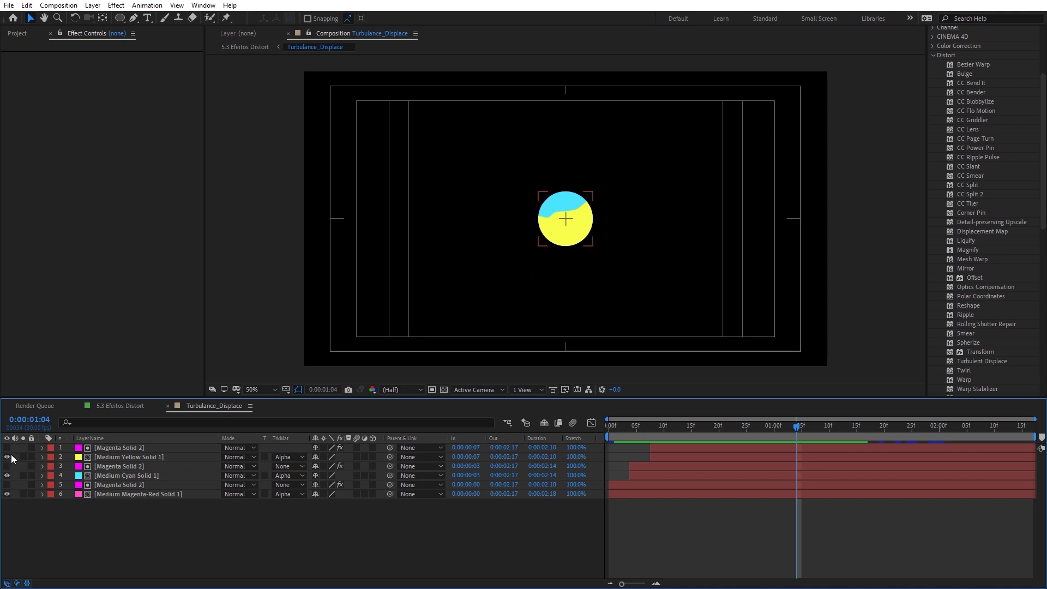
{"action": "left_click", "coordinate": [136, 456]}
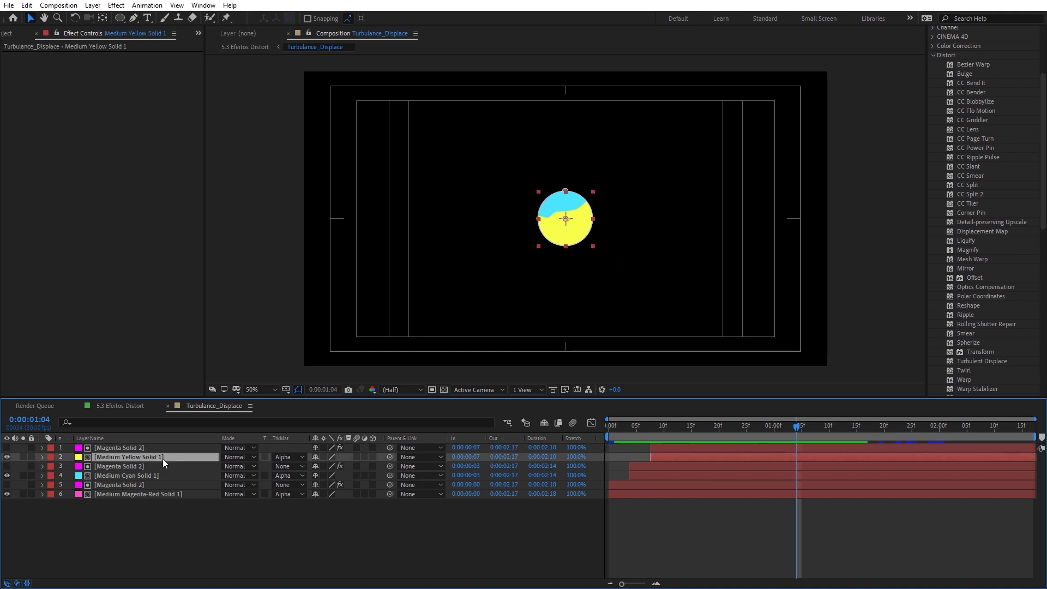
{"action": "left_click", "coordinate": [290, 456]}
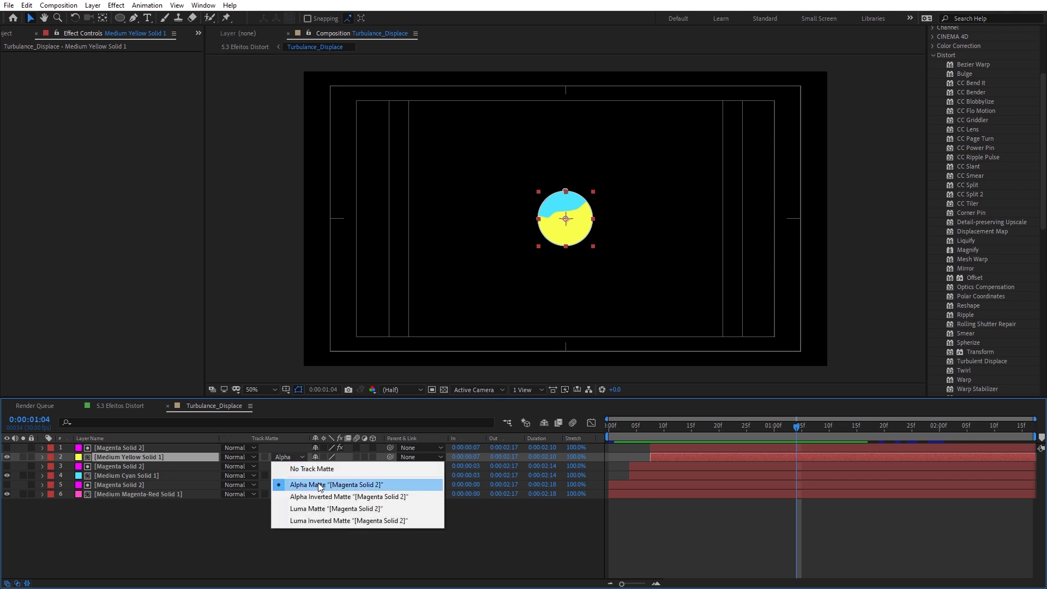
{"action": "left_click", "coordinate": [138, 461]}
{"action": "left_click", "coordinate": [150, 475]}
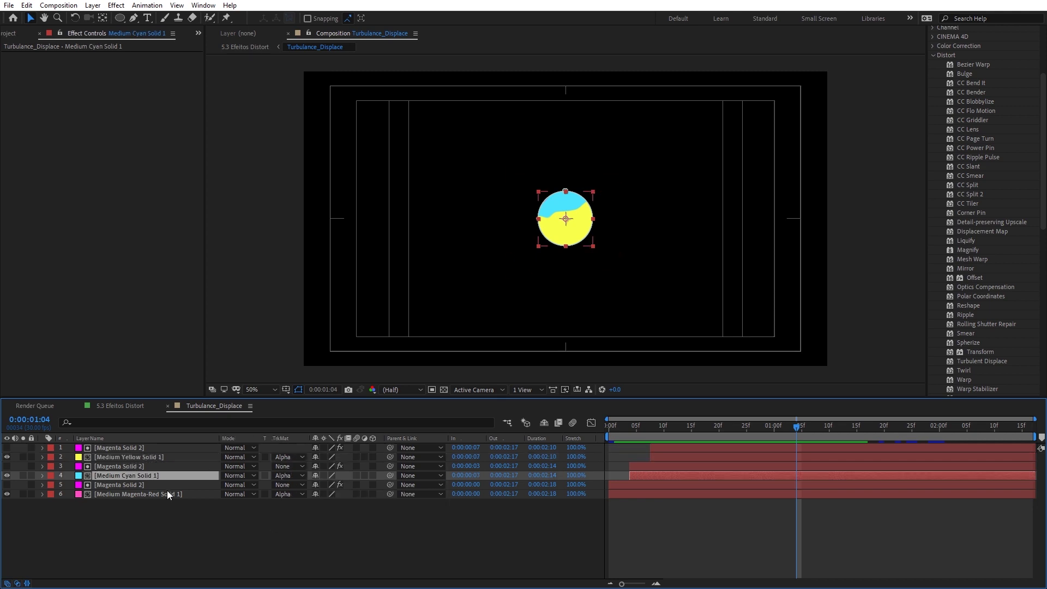
{"action": "left_click", "coordinate": [173, 493]}
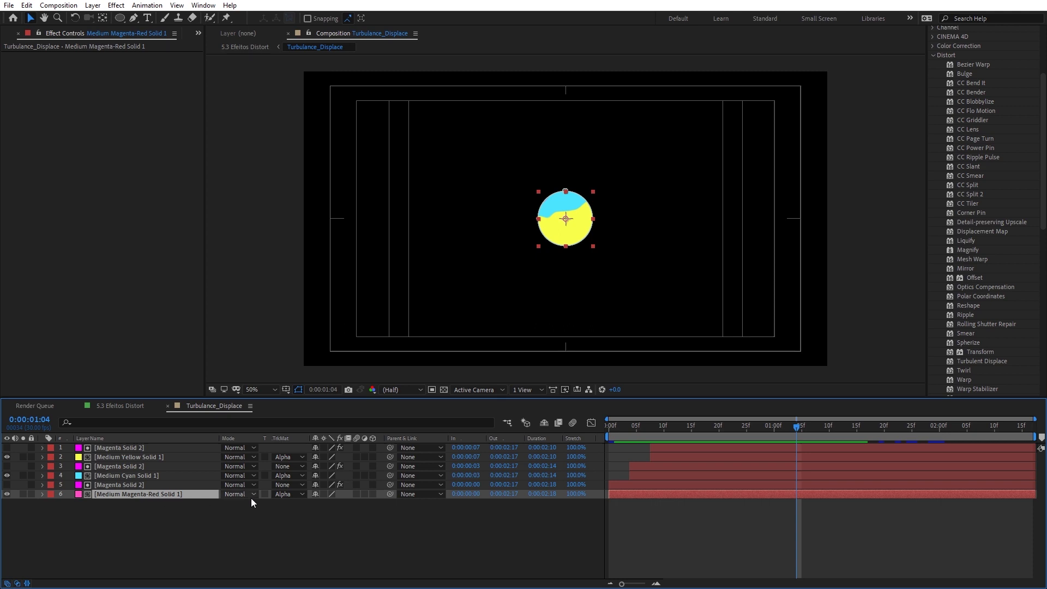
{"action": "left_click", "coordinate": [281, 495]}
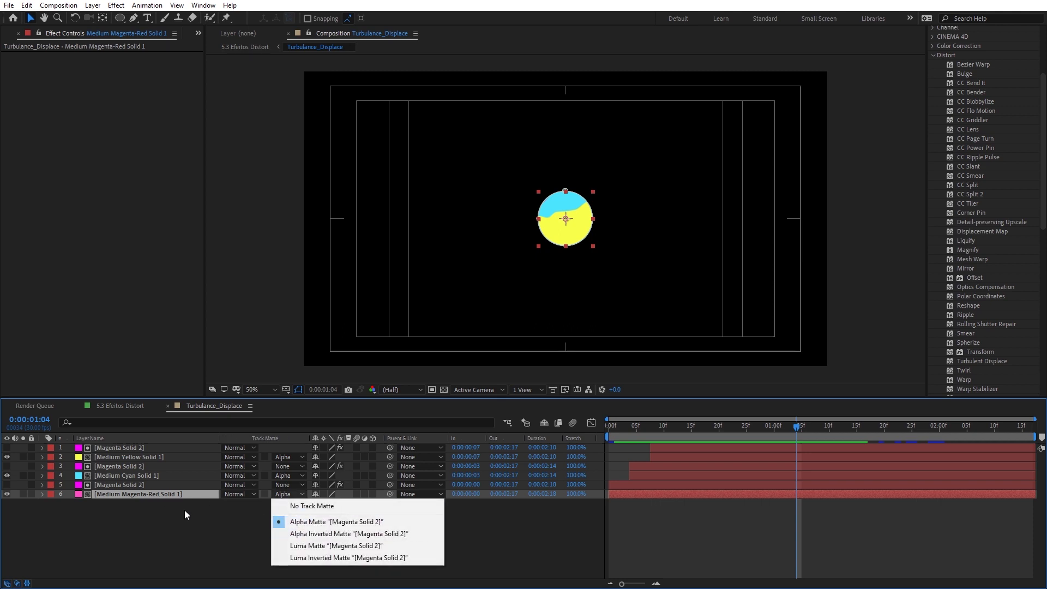
{"action": "left_click", "coordinate": [107, 514]}
{"action": "left_click", "coordinate": [123, 494]}
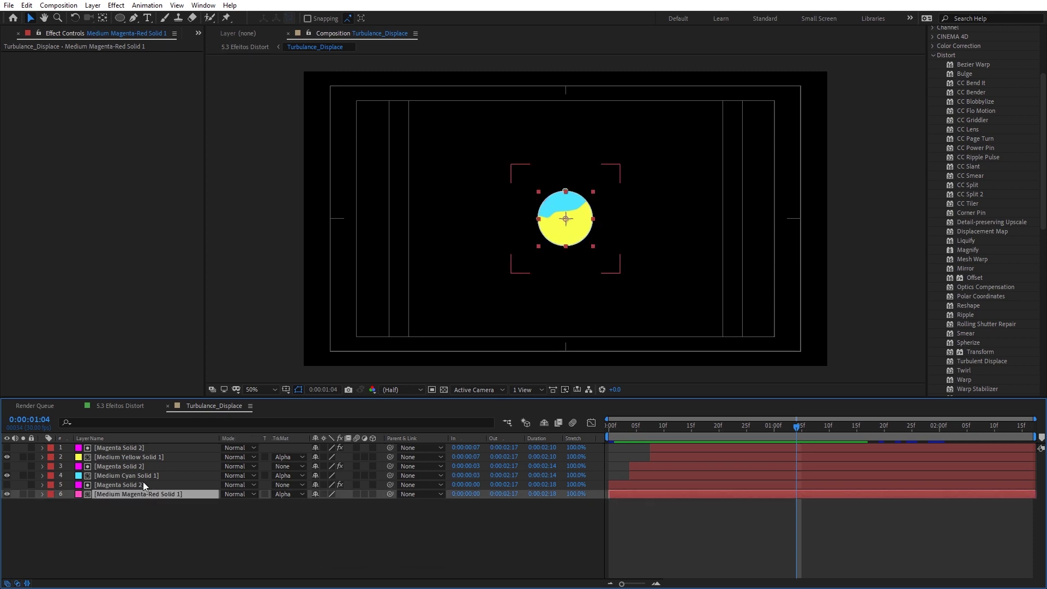
{"action": "left_click", "coordinate": [143, 482]}
{"action": "left_click", "coordinate": [143, 474]}
{"action": "left_click", "coordinate": [142, 467]}
{"action": "left_click", "coordinate": [139, 456]}
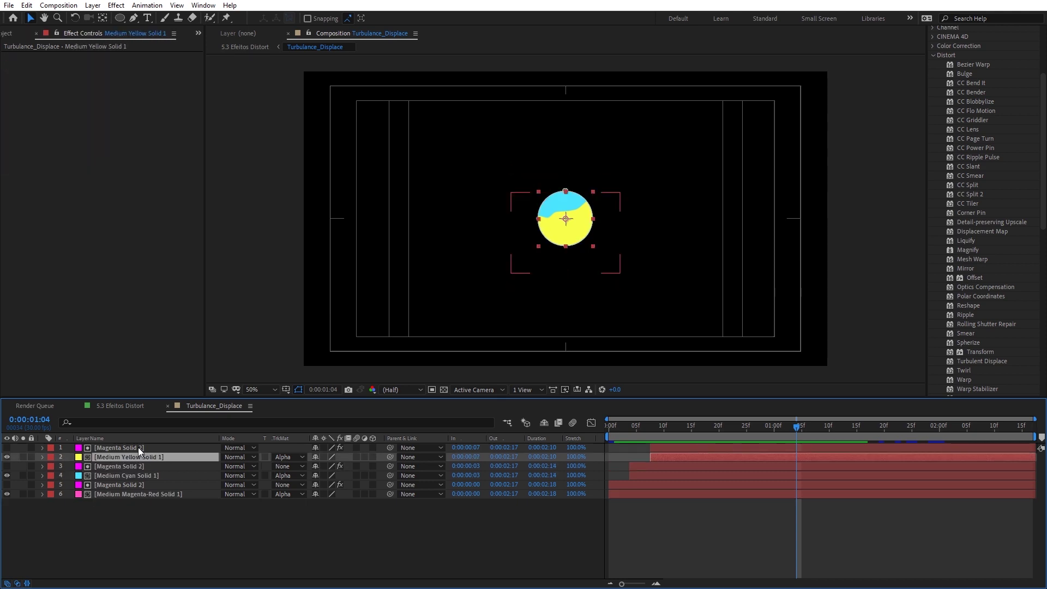
{"action": "left_click", "coordinate": [139, 447]}
{"action": "left_click", "coordinate": [131, 464]}
{"action": "left_click", "coordinate": [132, 485]}
{"action": "left_click", "coordinate": [138, 493]}
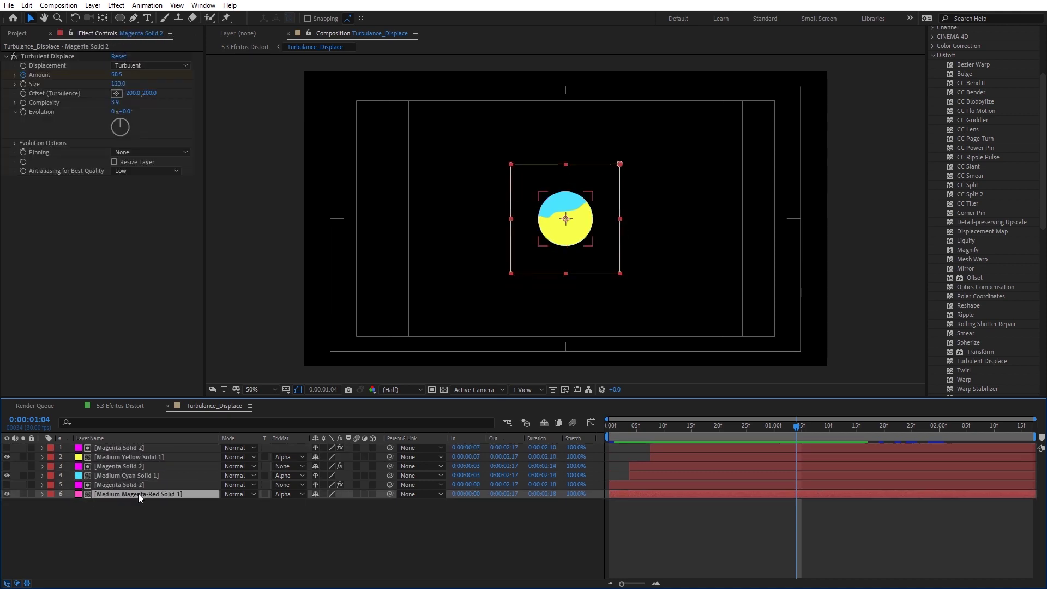
{"action": "left_click", "coordinate": [286, 493]}
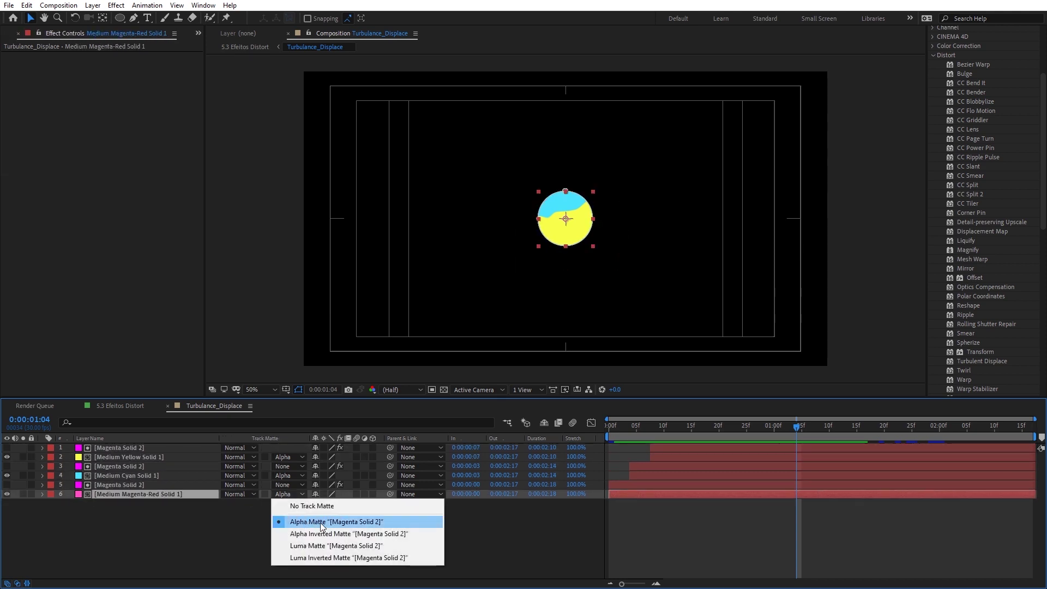
{"action": "left_click", "coordinate": [105, 521]}
{"action": "left_click", "coordinate": [157, 484]}
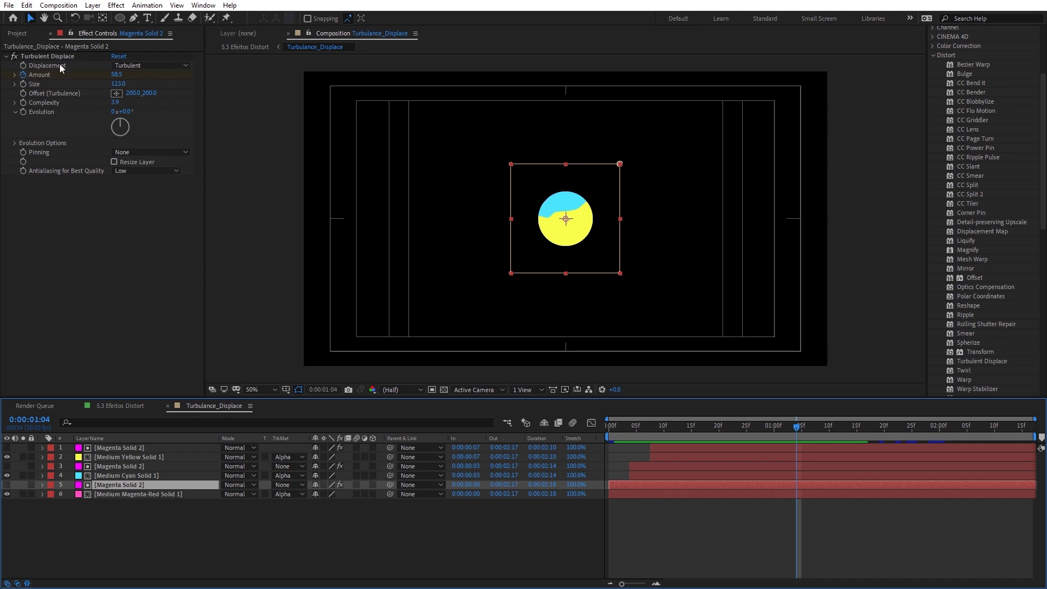
- Hide layer handles and solo the magenta-red, cyan and yellow circles one at a time
{"action": "key", "text": "ctrl+shift+h"}
{"action": "left_click", "coordinate": [133, 511]}
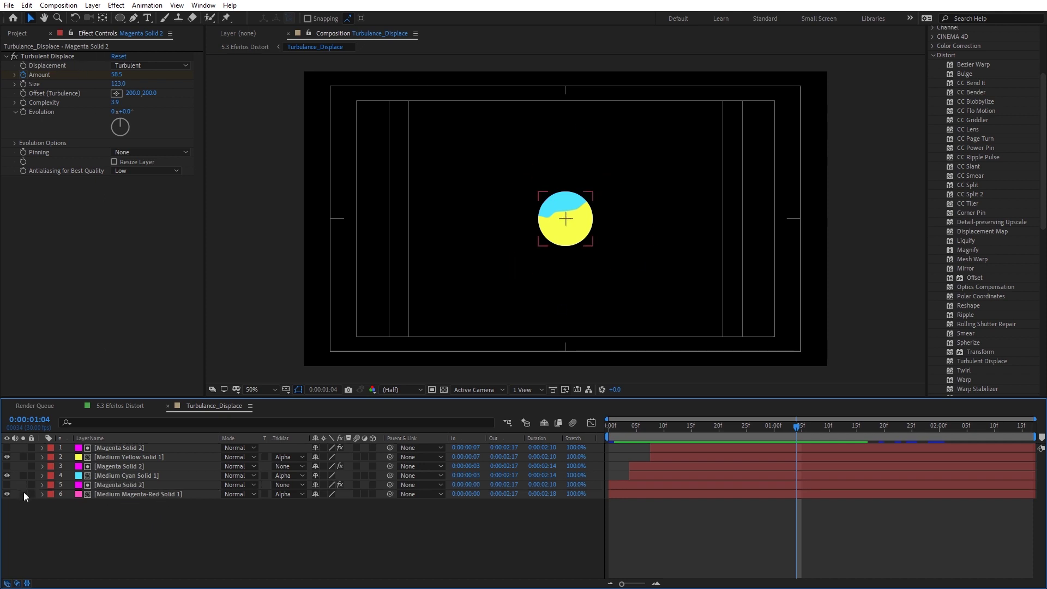
{"action": "left_click", "coordinate": [22, 494]}
{"action": "left_click", "coordinate": [120, 494]}
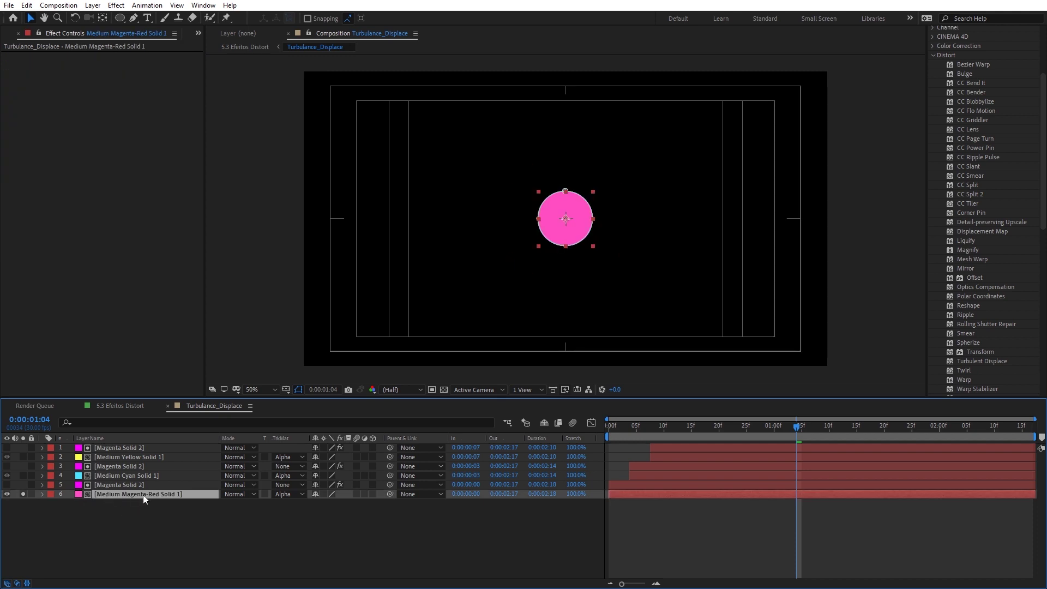
{"action": "left_click", "coordinate": [22, 494]}
{"action": "left_click", "coordinate": [130, 476]}
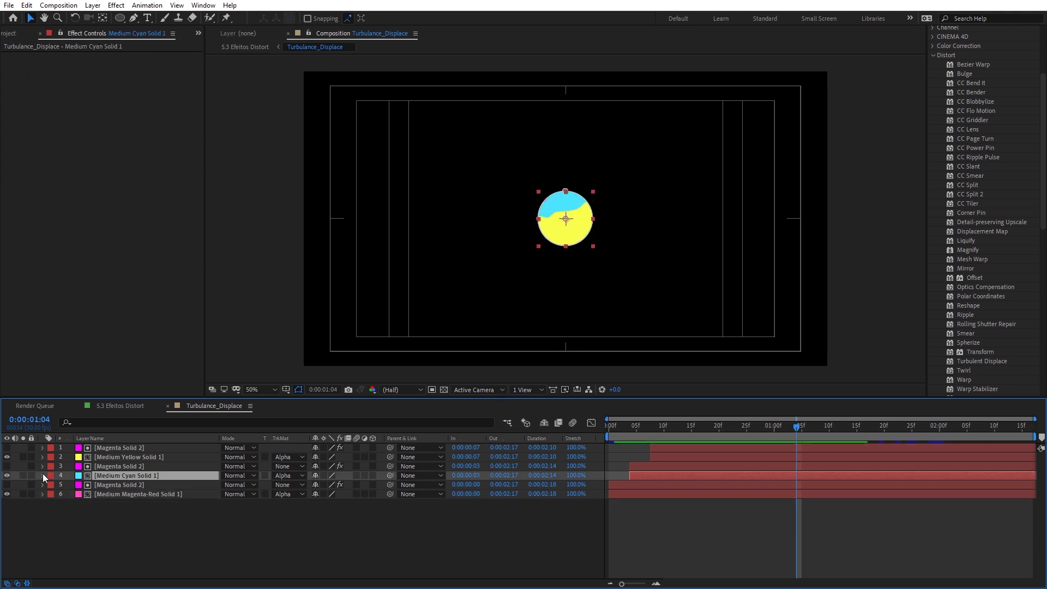
{"action": "left_click", "coordinate": [23, 475]}
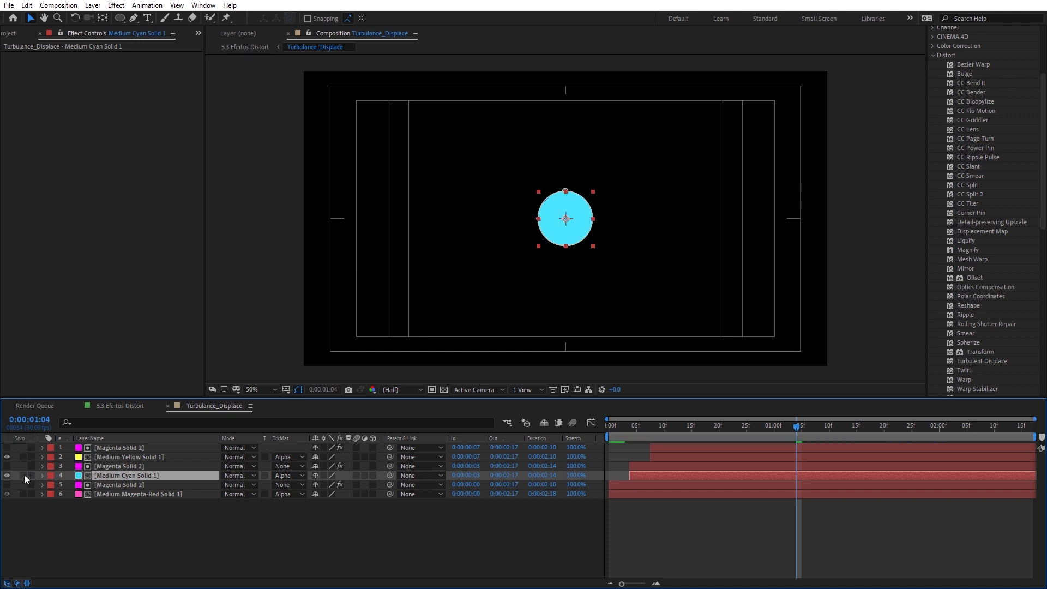
{"action": "left_click", "coordinate": [23, 476]}
{"action": "left_click", "coordinate": [111, 458]}
{"action": "left_click", "coordinate": [22, 457]}
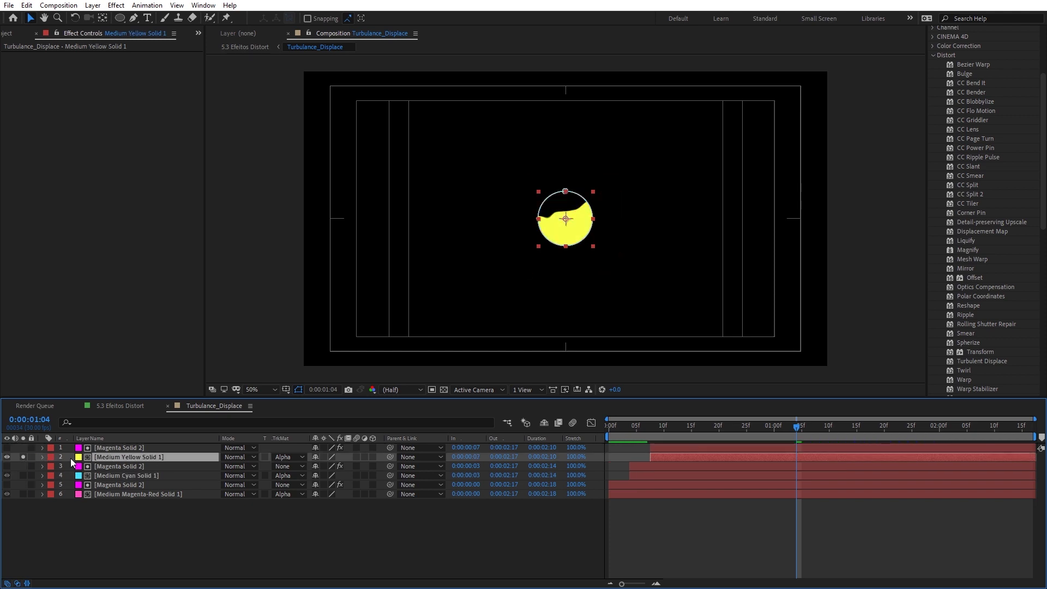
{"action": "left_click", "coordinate": [23, 457]}
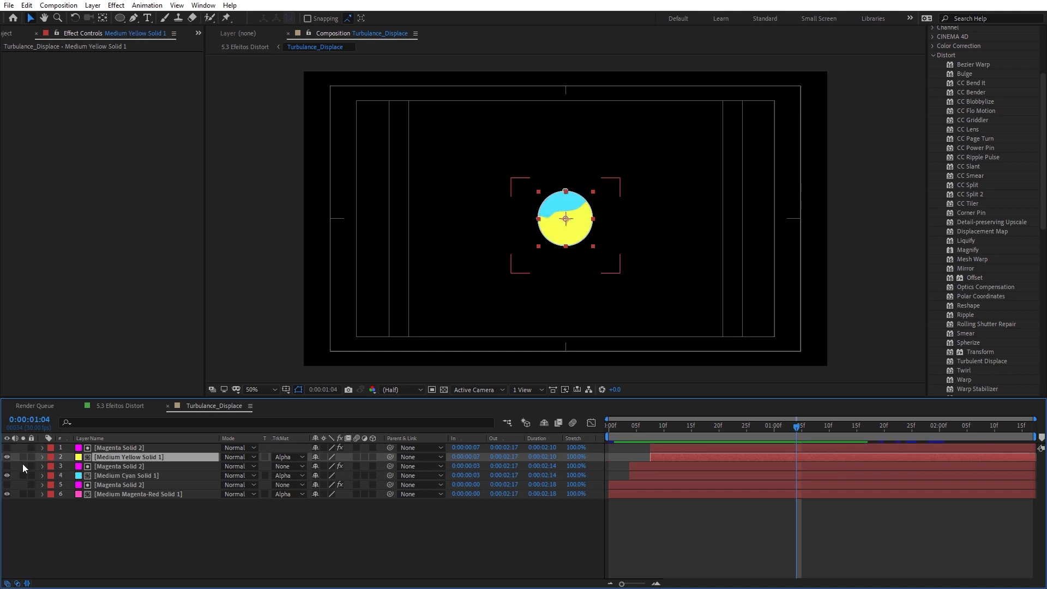
- Solo the magenta circle, scrub to frame 13, then un-solo it to show all layers
{"action": "left_click", "coordinate": [97, 467]}
{"action": "left_click", "coordinate": [128, 487]}
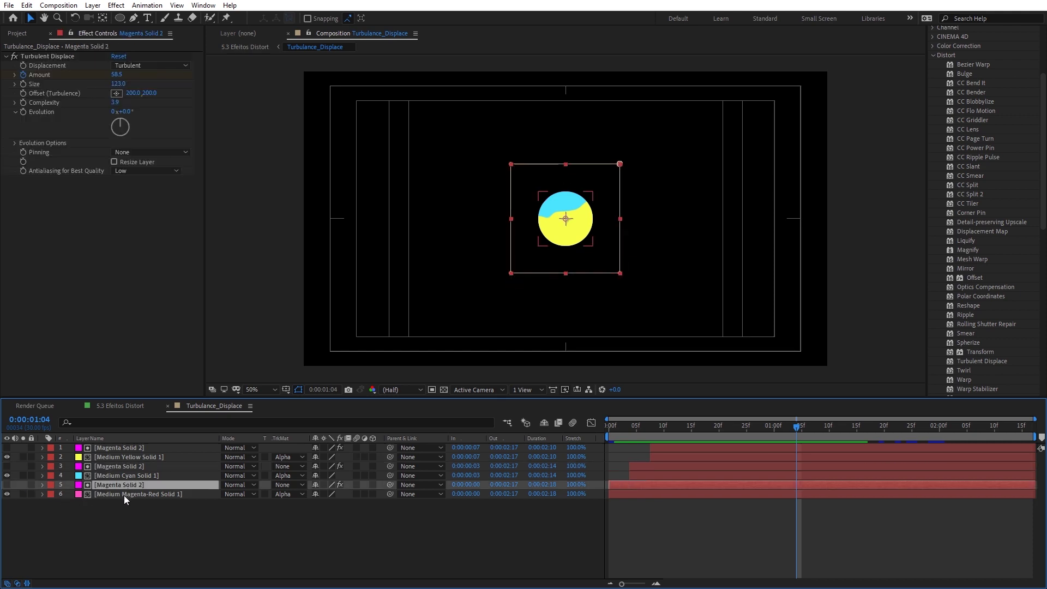
{"action": "left_click", "coordinate": [123, 494]}
{"action": "left_click", "coordinate": [23, 494]}
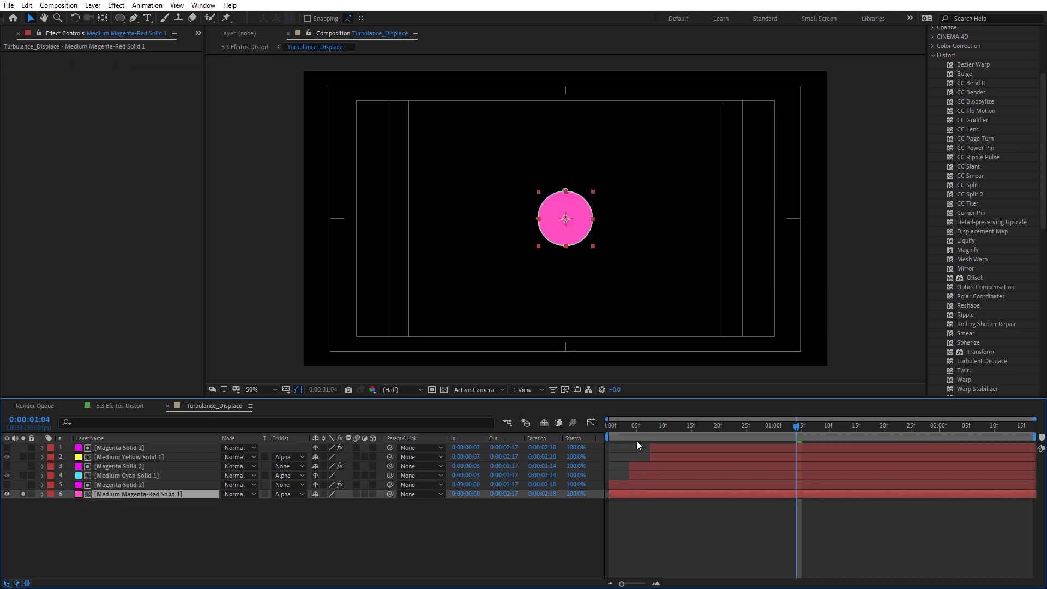
{"action": "mouse_move", "coordinate": [629, 431]}
{"action": "left_mouse_down"}
{"action": "mouse_move", "coordinate": [725, 430]}
{"action": "mouse_move", "coordinate": [679, 430]}
{"action": "left_mouse_up"}
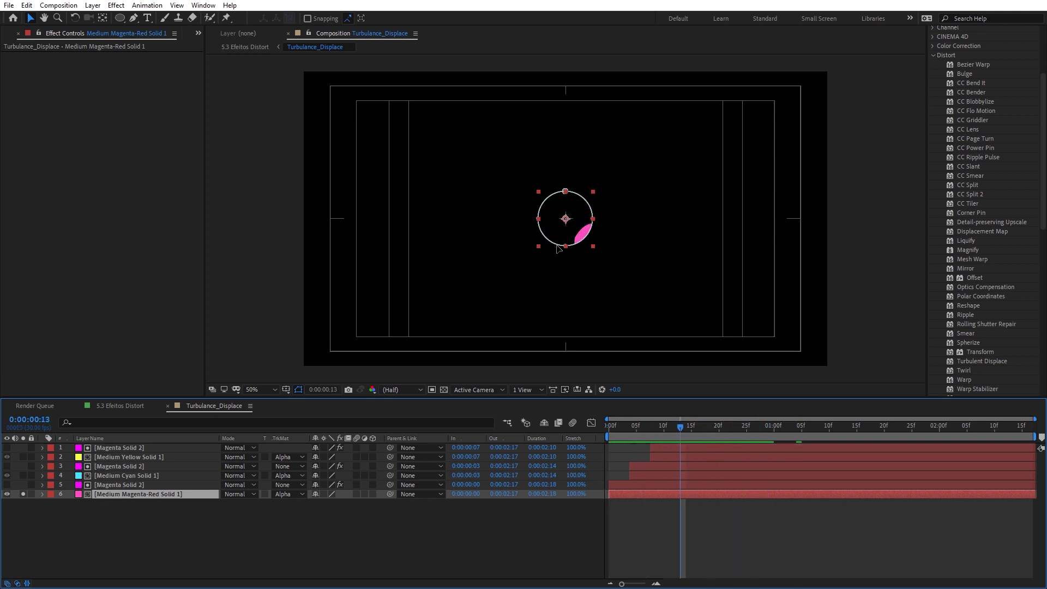
{"action": "left_click", "coordinate": [22, 494]}
- Preview Magenta Solid 2's displacement up to 1 second with every other coloured layer hidden
{"action": "left_click", "coordinate": [127, 485]}
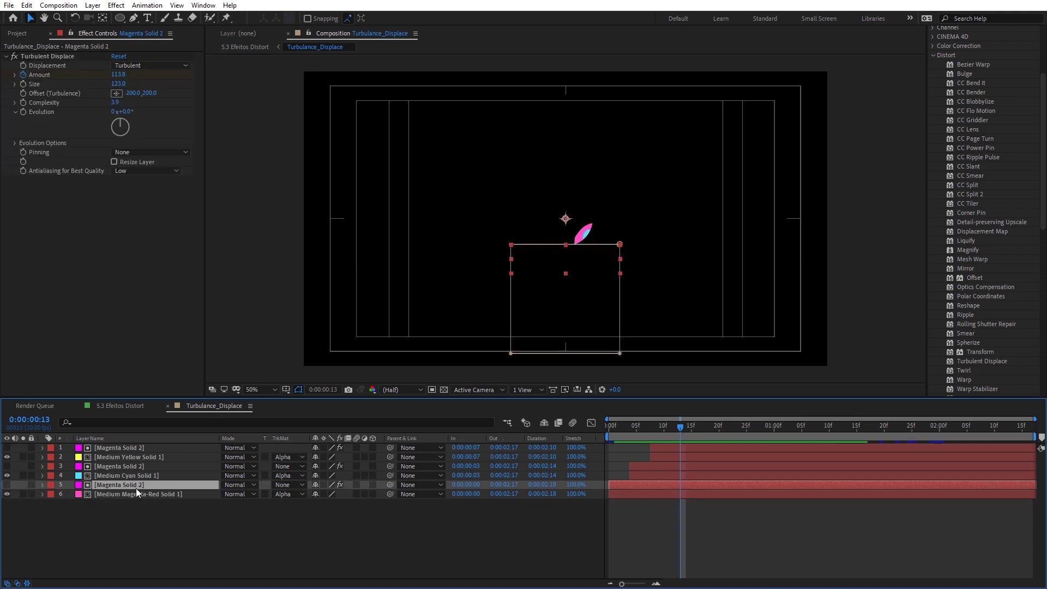
{"action": "left_click_drag", "start_coordinate": [610, 428], "coordinate": [730, 428]}
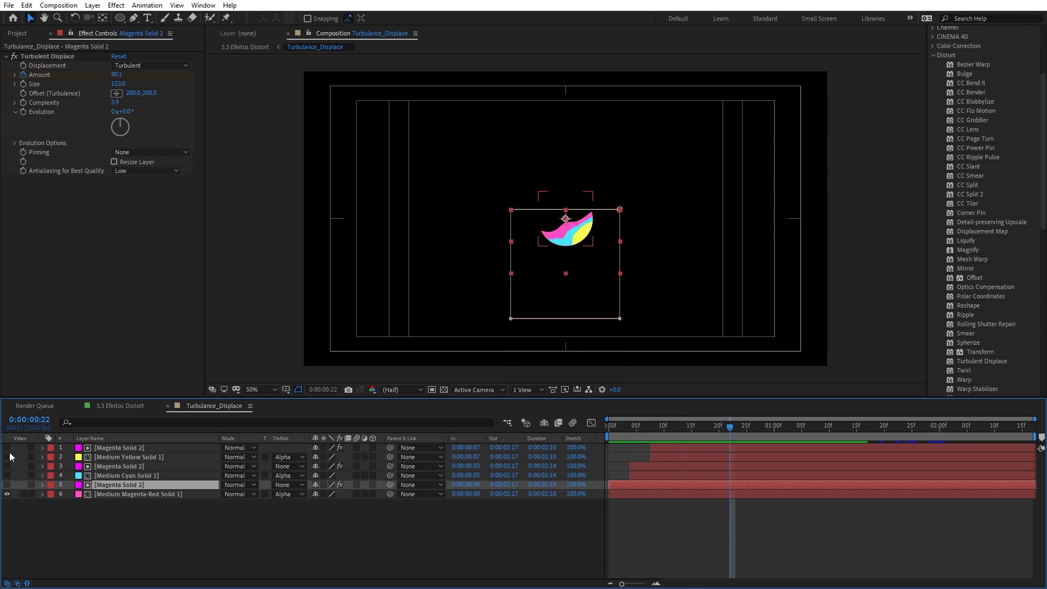
{"action": "left_click_drag", "start_coordinate": [7, 457], "coordinate": [7, 494]}
{"action": "left_click", "coordinate": [7, 485]}
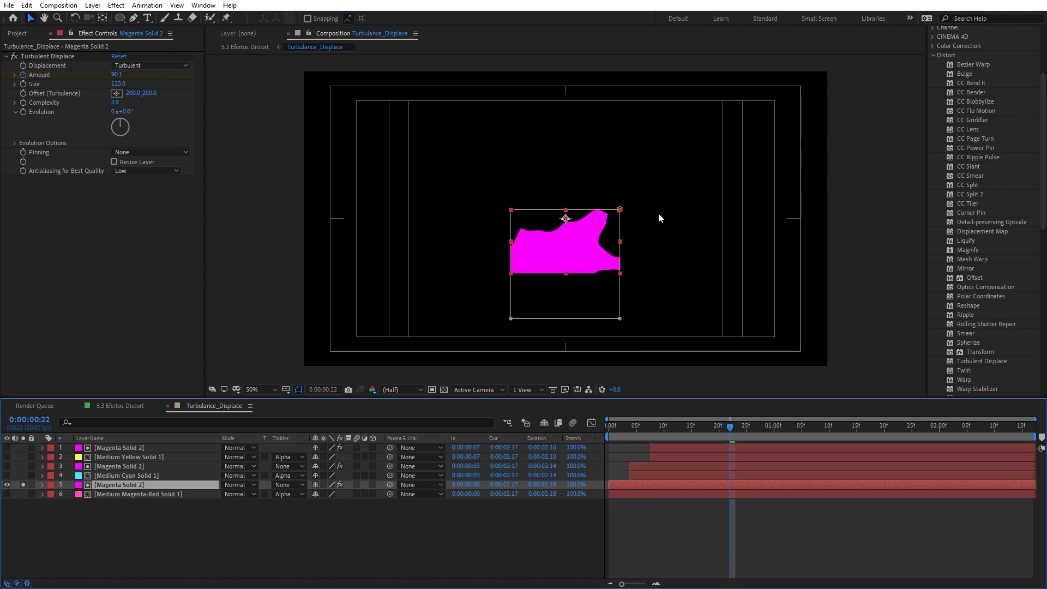
{"action": "left_click_drag", "start_coordinate": [695, 426], "coordinate": [774, 426]}
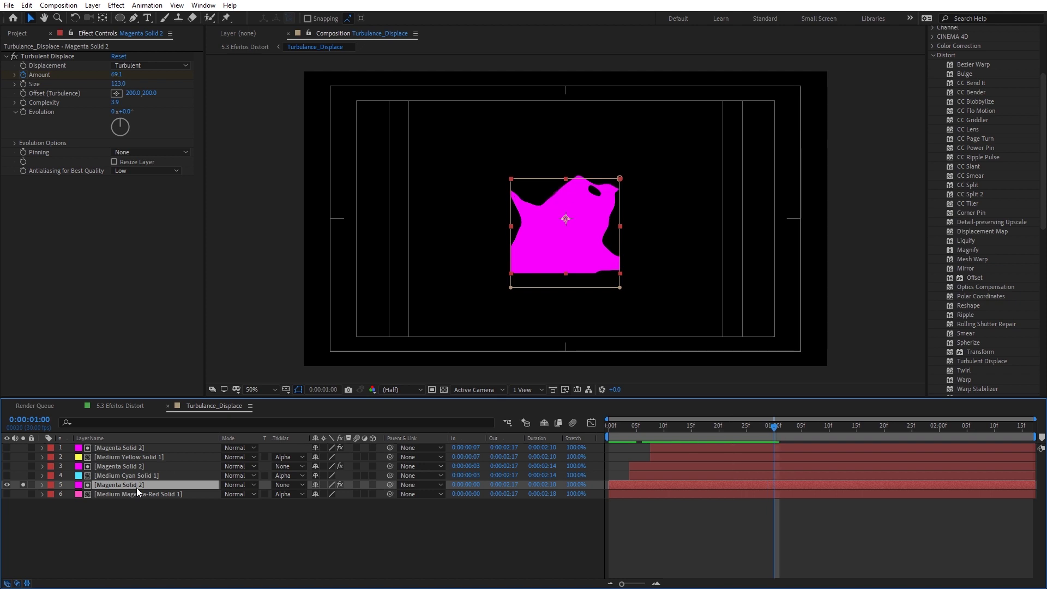
{"action": "left_click_drag", "start_coordinate": [673, 430], "coordinate": [807, 428]}
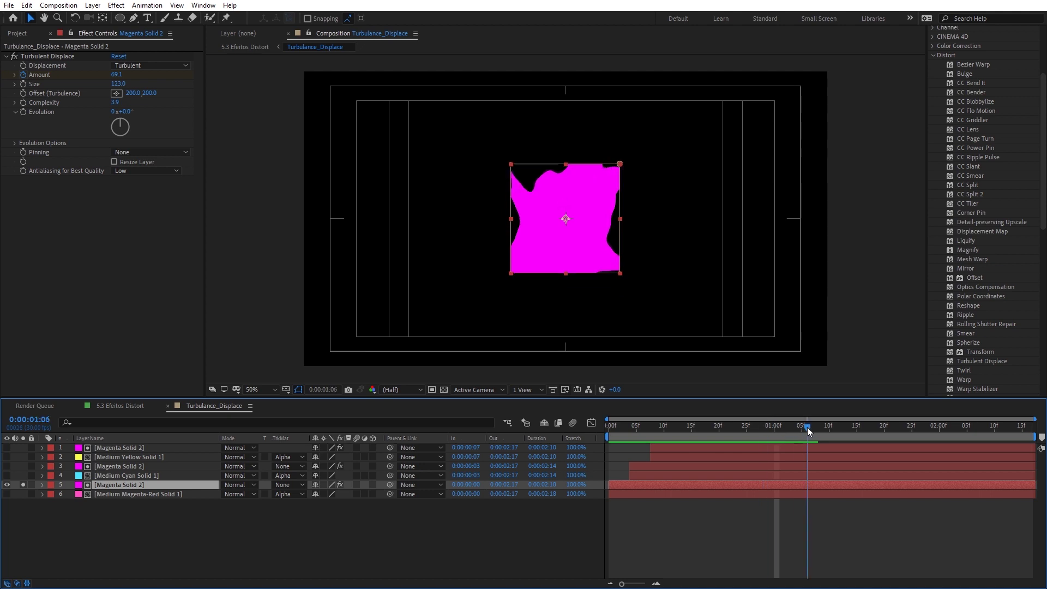
- Switch off Turbulent Displace to see the plain rectangle and reselect Magenta Solid 2
{"action": "left_click", "coordinate": [66, 57]}
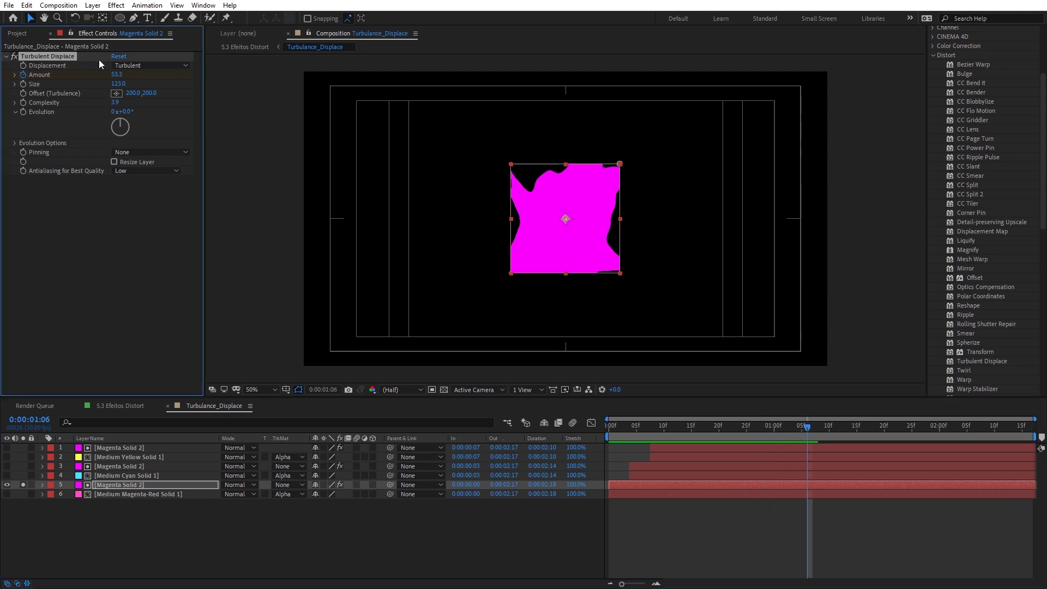
{"action": "left_click", "coordinate": [14, 56]}
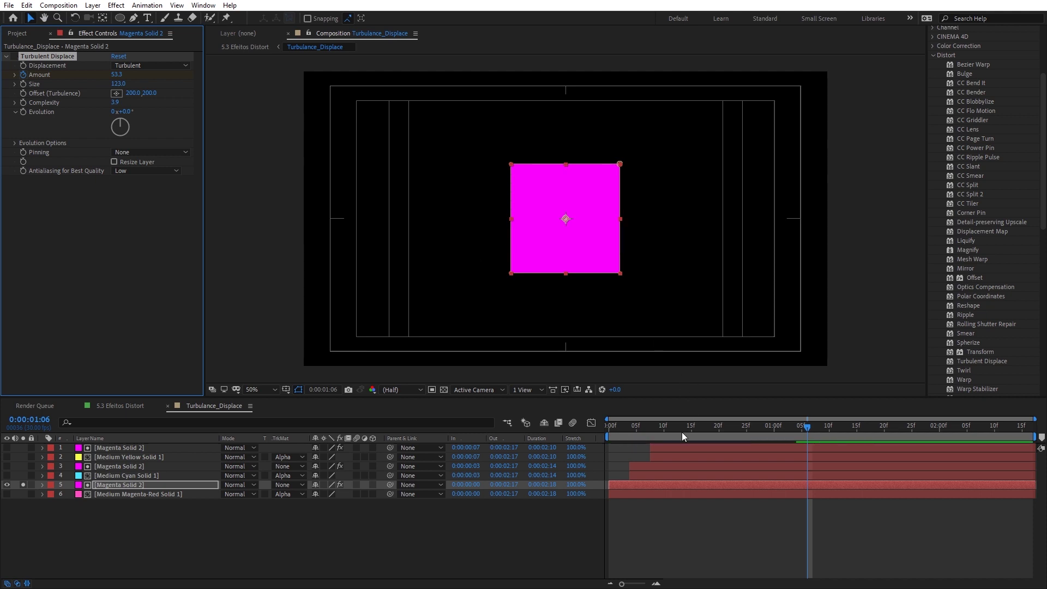
{"action": "mouse_move", "coordinate": [681, 428]}
{"action": "left_mouse_down"}
{"action": "mouse_move", "coordinate": [625, 428]}
{"action": "mouse_move", "coordinate": [729, 428]}
{"action": "left_mouse_up"}
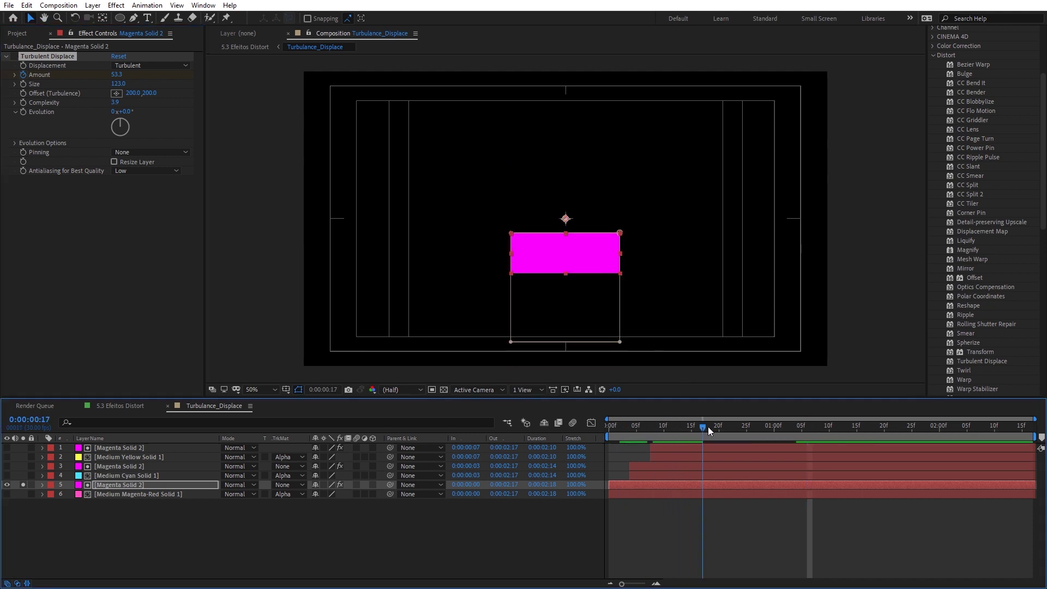
{"action": "left_click", "coordinate": [165, 484]}
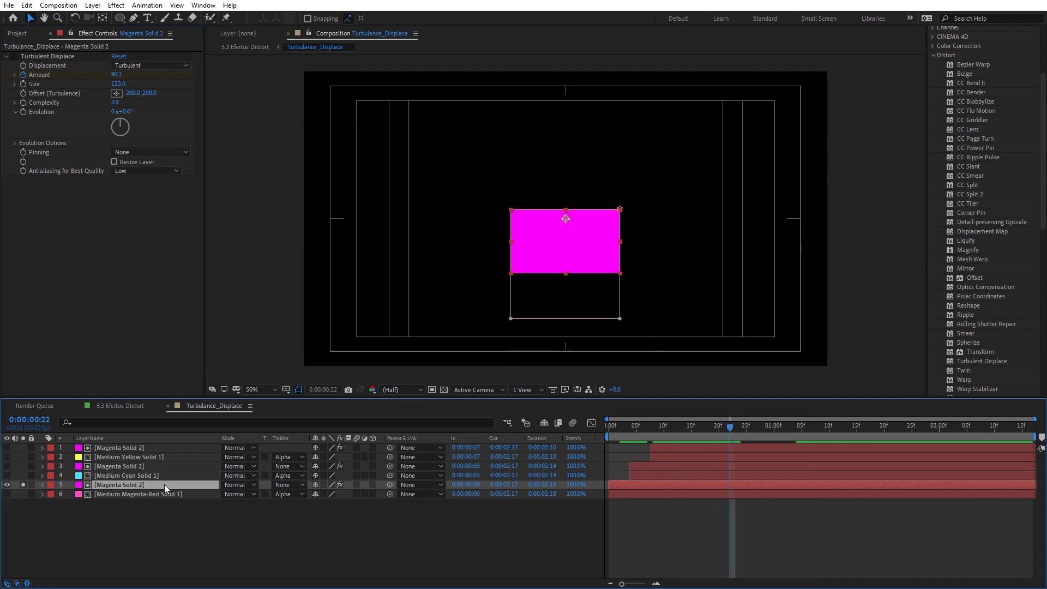
- Expand Magenta Solid 2's Mask 1 and preview its animated Mask Path keyframes
{"action": "left_click", "coordinate": [43, 484]}
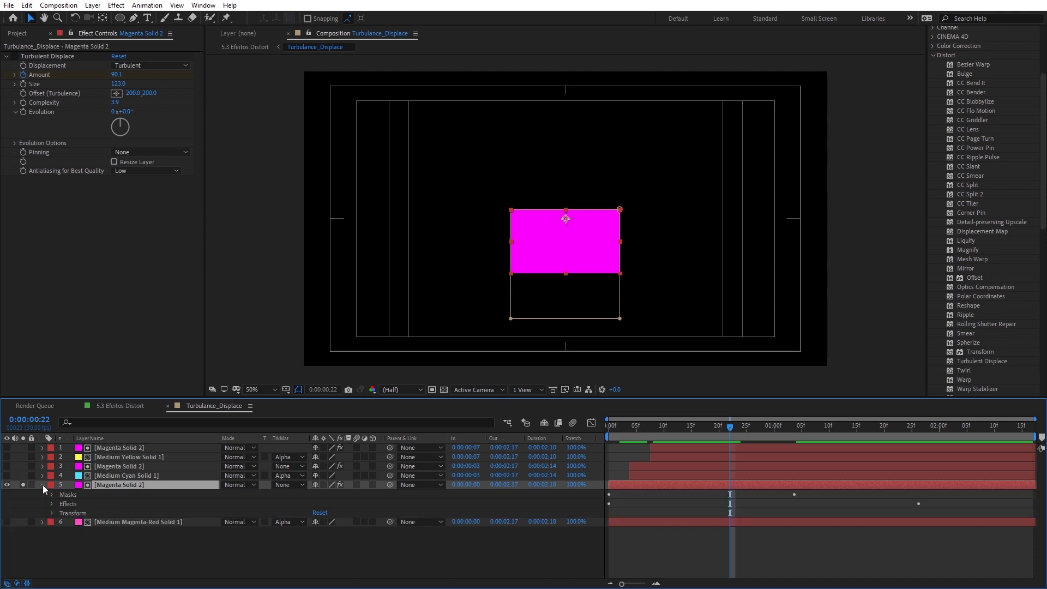
{"action": "left_click", "coordinate": [52, 494]}
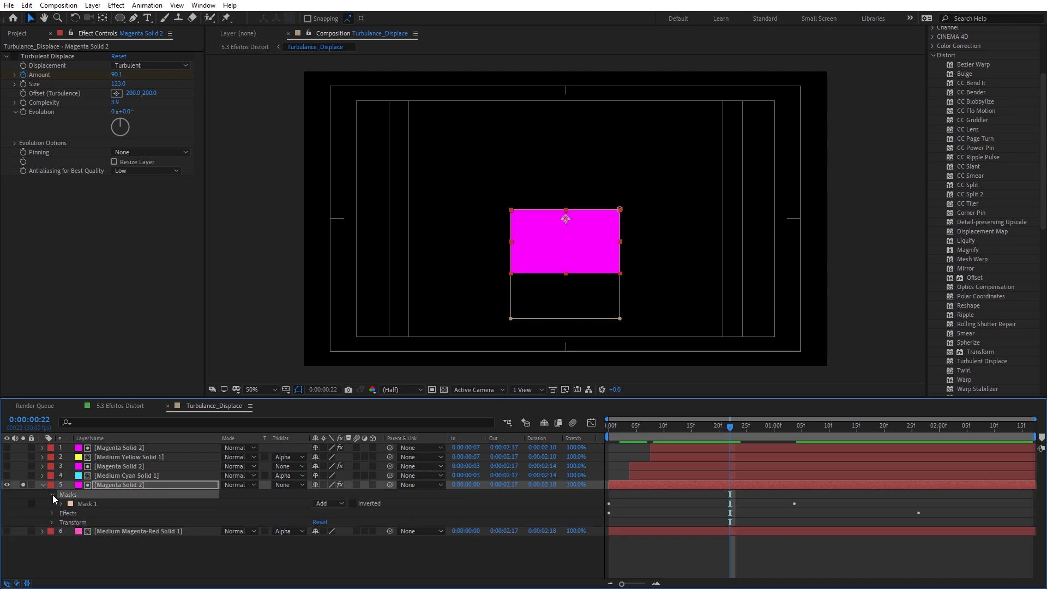
{"action": "left_click", "coordinate": [61, 503]}
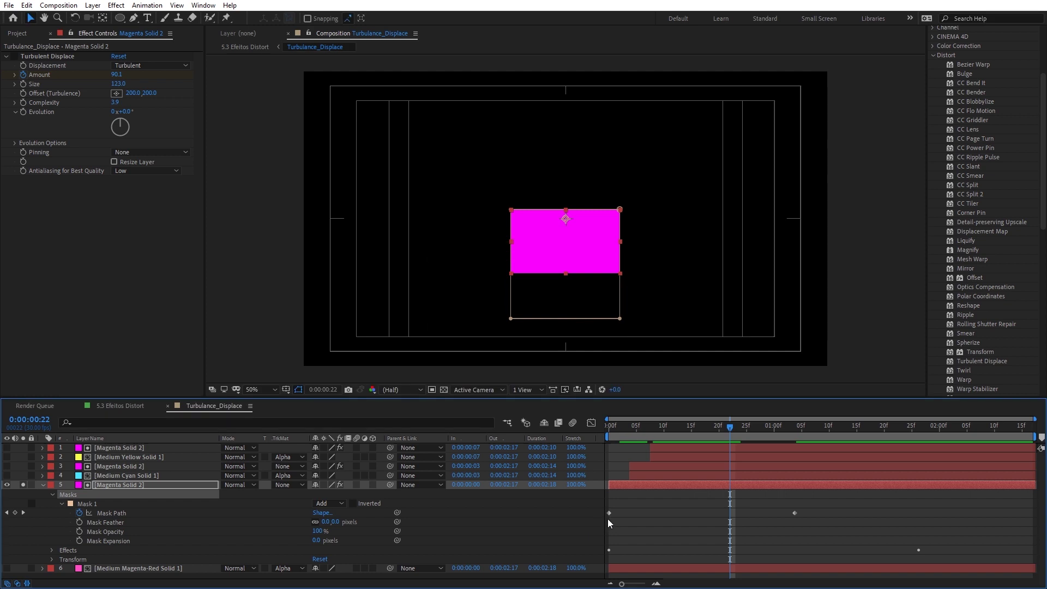
{"action": "left_click", "coordinate": [139, 512]}
{"action": "mouse_move", "coordinate": [678, 431]}
{"action": "left_mouse_down"}
{"action": "mouse_move", "coordinate": [663, 430]}
{"action": "mouse_move", "coordinate": [834, 431]}
{"action": "left_mouse_up"}
- Return Magenta Solid 2 to the start of the animation and collapse its properties
{"action": "left_click", "coordinate": [112, 485]}
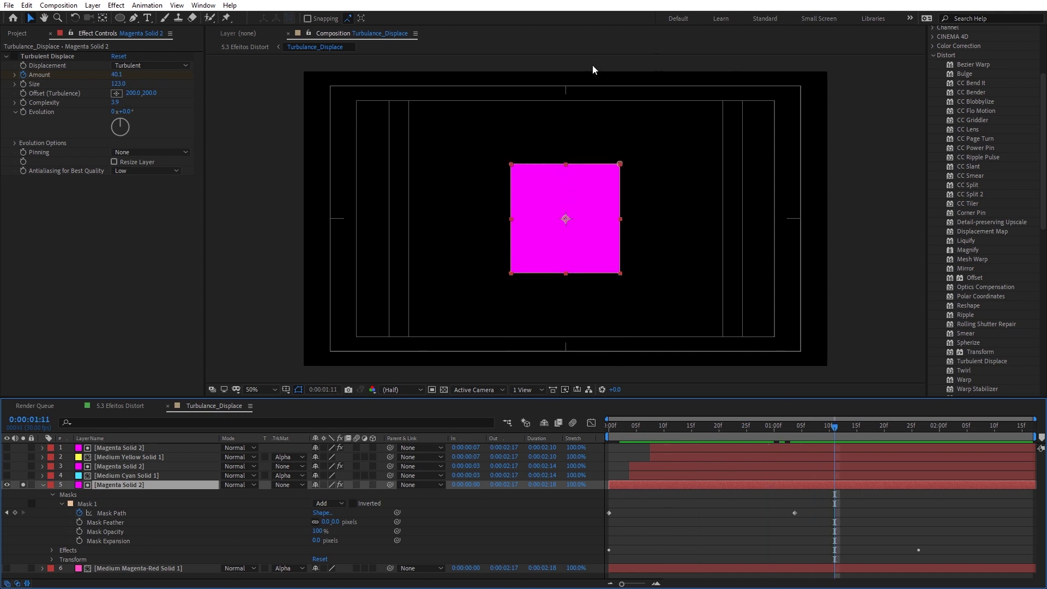
{"action": "left_click_drag", "start_coordinate": [618, 424], "coordinate": [608, 424]}
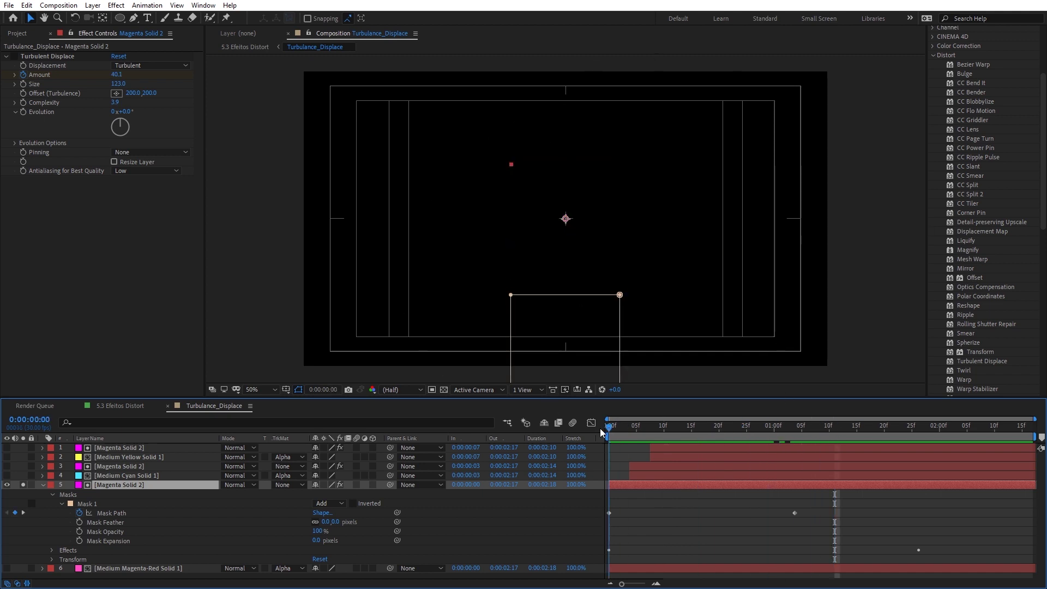
{"action": "left_click", "coordinate": [43, 484]}
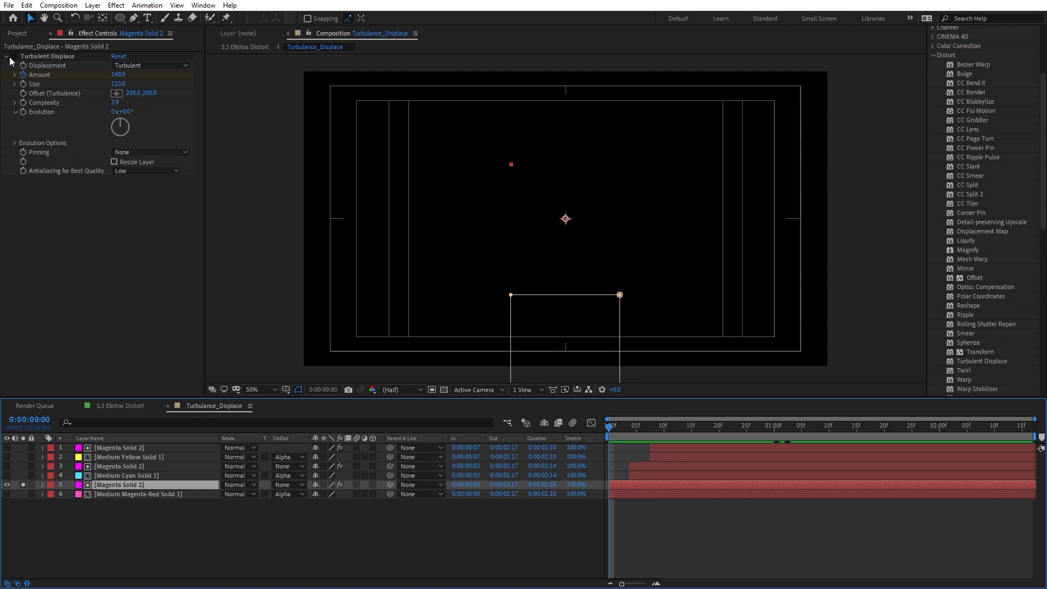
- Preview the turbulence near one second, then shrink Size to 29 and raise Amount to about 595
{"action": "left_click", "coordinate": [61, 98]}
{"action": "left_click_drag", "start_coordinate": [625, 433], "coordinate": [703, 434]}
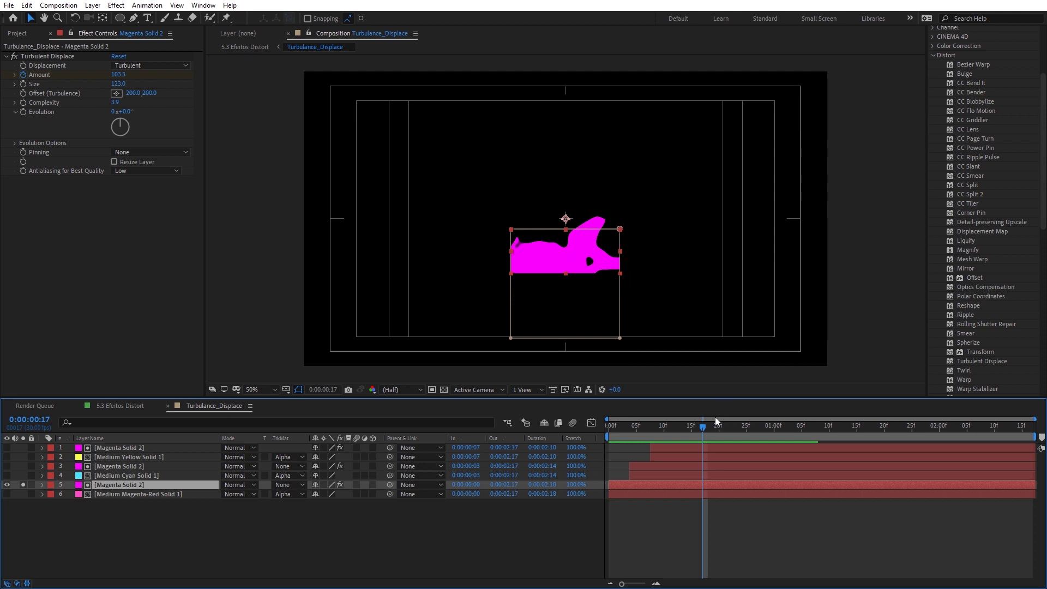
{"action": "left_click_drag", "start_coordinate": [715, 424], "coordinate": [796, 425]}
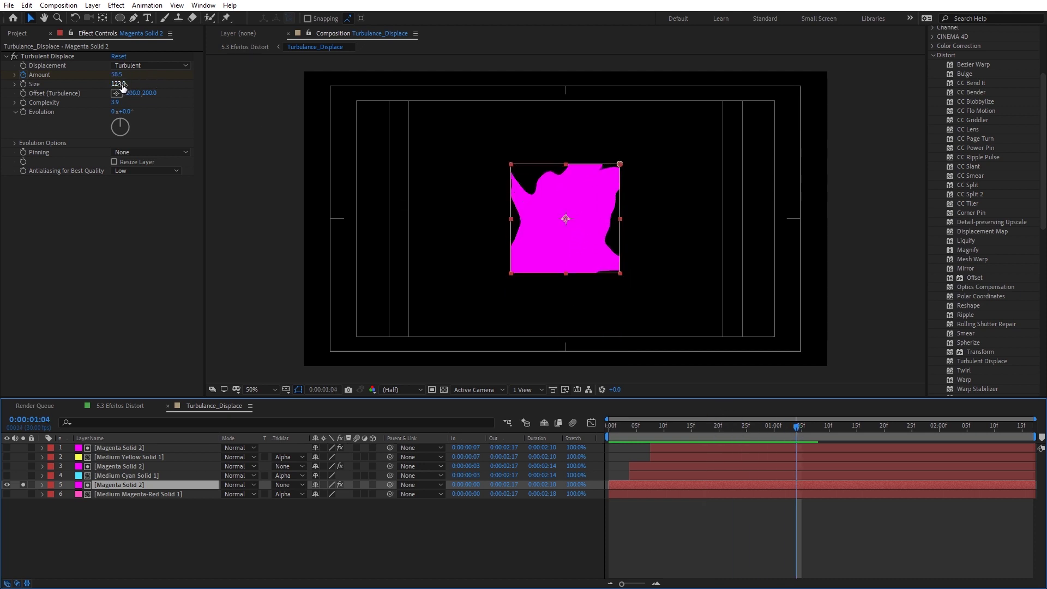
{"action": "mouse_move", "coordinate": [120, 84]}
{"action": "left_mouse_down"}
{"action": "mouse_move", "coordinate": [66, 114]}
{"action": "mouse_move", "coordinate": [155, 119]}
{"action": "mouse_move", "coordinate": [139, 98]}
{"action": "mouse_move", "coordinate": [166, 118]}
{"action": "left_mouse_up"}
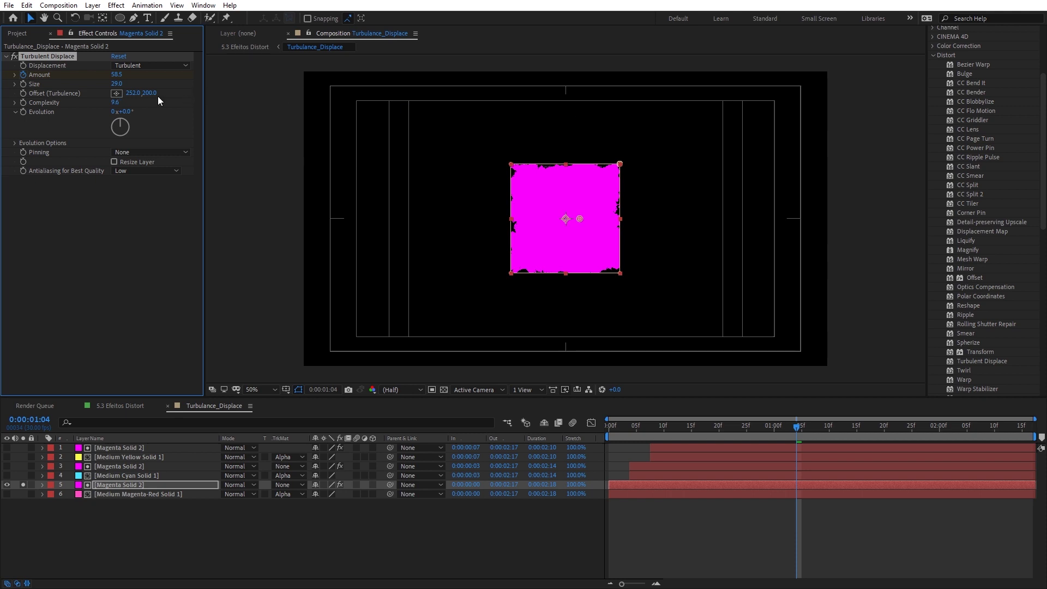
{"action": "mouse_move", "coordinate": [115, 79]}
{"action": "left_mouse_down"}
{"action": "mouse_move", "coordinate": [418, 95]}
{"action": "mouse_move", "coordinate": [106, 75]}
{"action": "left_mouse_up"}
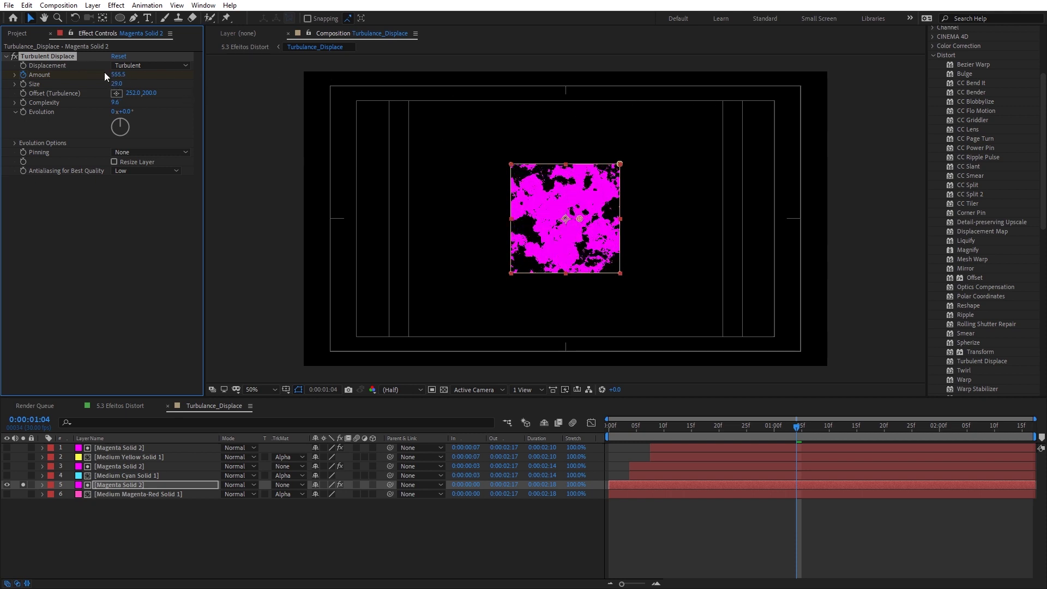
- Try the Bulge, Twist and Bulge Smoother displacement types on Magenta Solid 2
{"action": "left_click", "coordinate": [153, 67]}
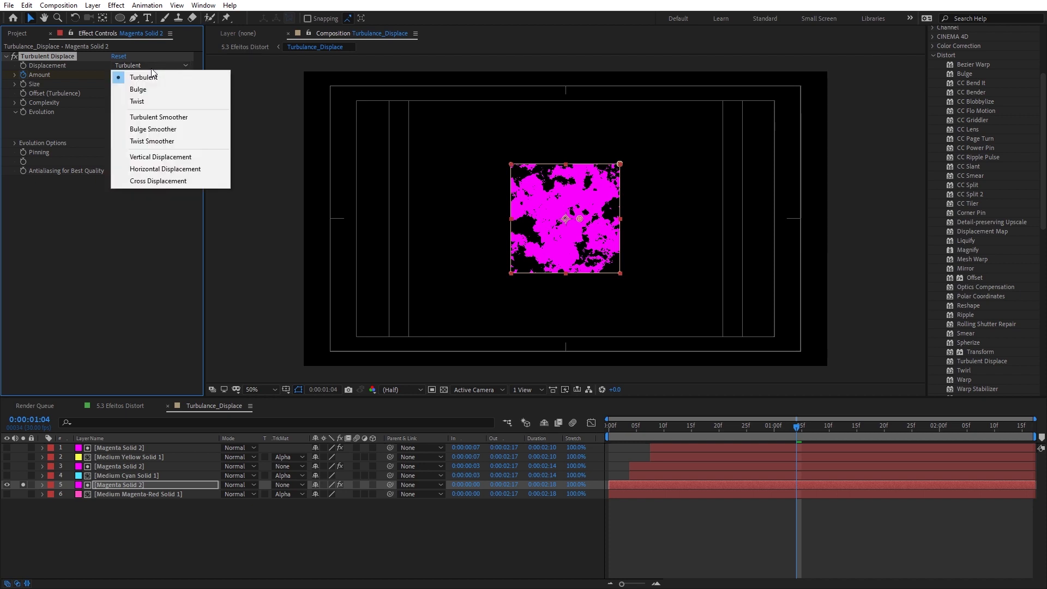
{"action": "left_click", "coordinate": [158, 89]}
{"action": "left_click", "coordinate": [156, 64]}
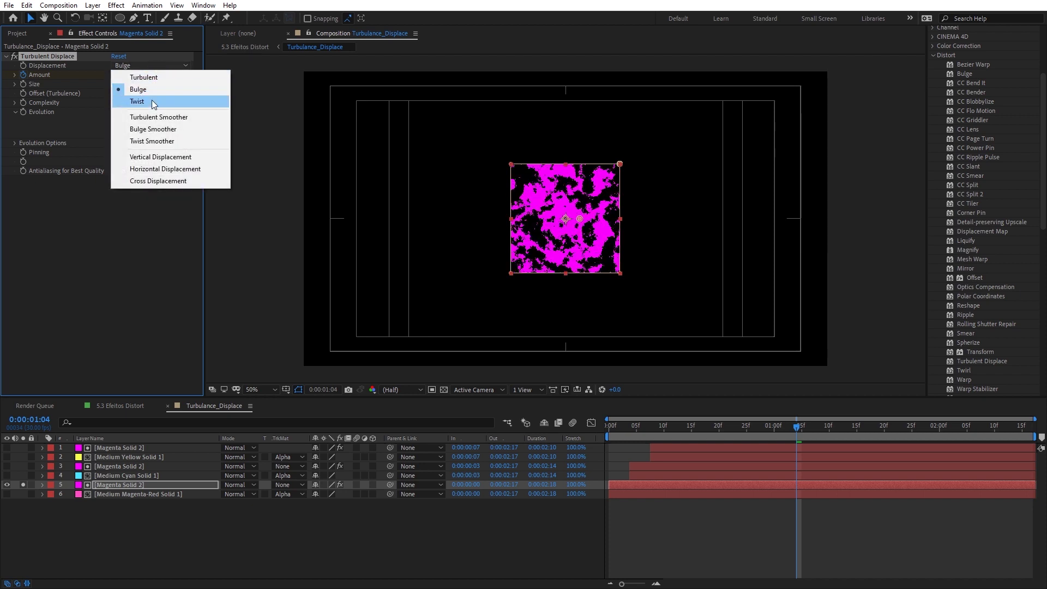
{"action": "left_click", "coordinate": [139, 100]}
{"action": "left_click", "coordinate": [152, 63]}
{"action": "left_click", "coordinate": [153, 128]}
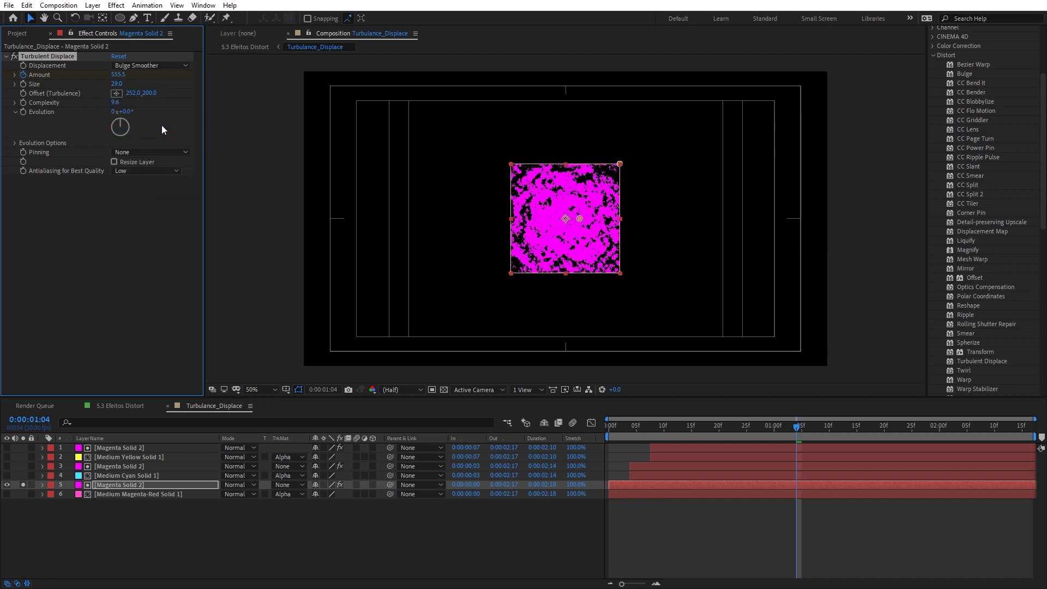
- Hide Magenta Solid 2, show the Medium Magenta-Red Solid 1 circle, and play from frame 00:19
{"action": "mouse_move", "coordinate": [736, 431]}
{"action": "left_mouse_down"}
{"action": "mouse_move", "coordinate": [651, 429]}
{"action": "mouse_move", "coordinate": [718, 431]}
{"action": "left_mouse_up"}
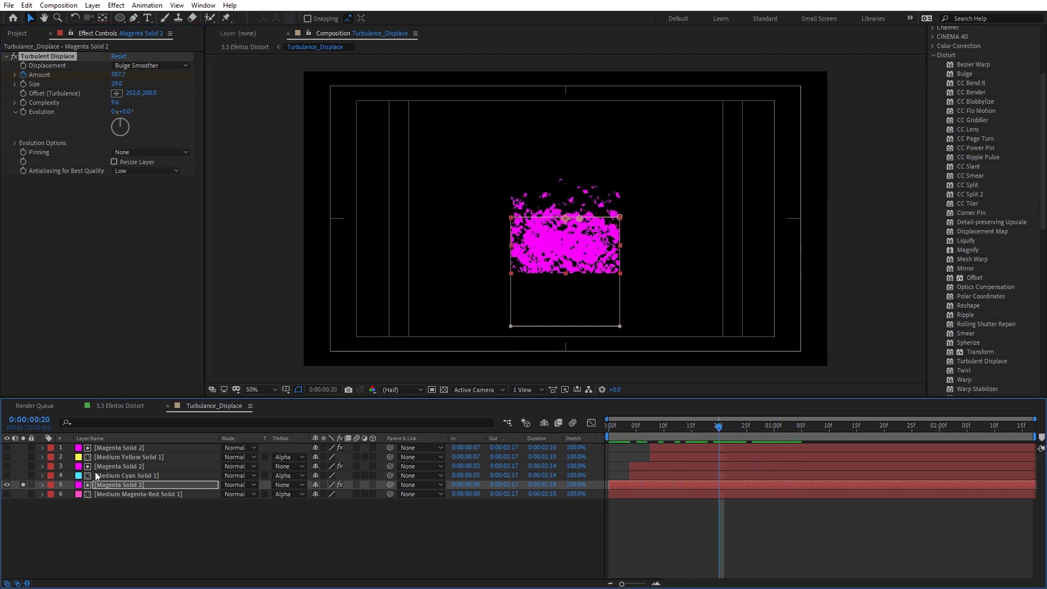
{"action": "left_click", "coordinate": [7, 484]}
{"action": "left_click", "coordinate": [7, 494]}
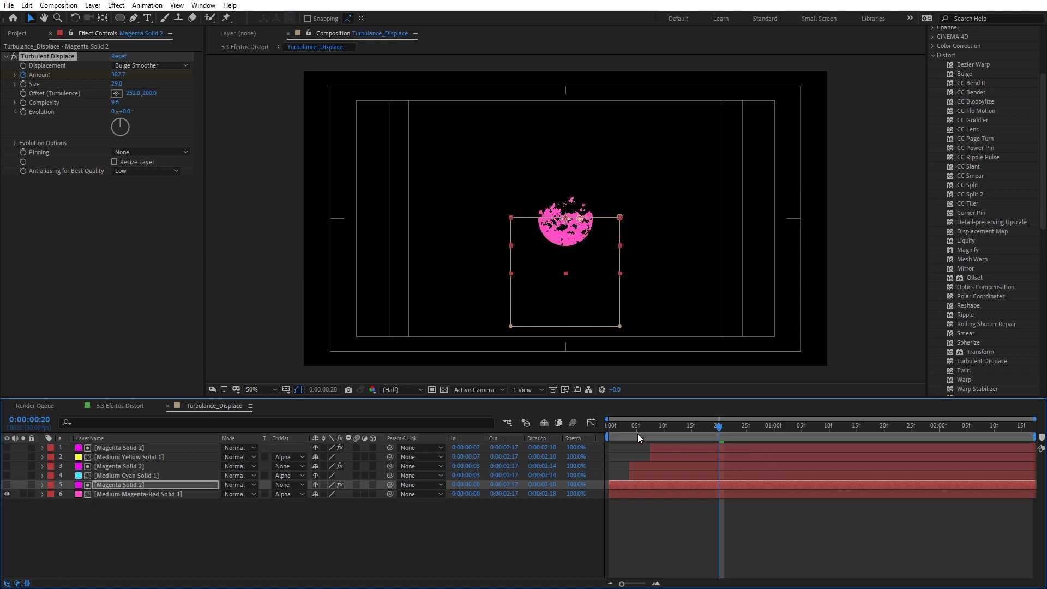
{"action": "mouse_move", "coordinate": [636, 434]}
{"action": "left_mouse_down"}
{"action": "mouse_move", "coordinate": [613, 435]}
{"action": "mouse_move", "coordinate": [849, 444]}
{"action": "left_mouse_up"}
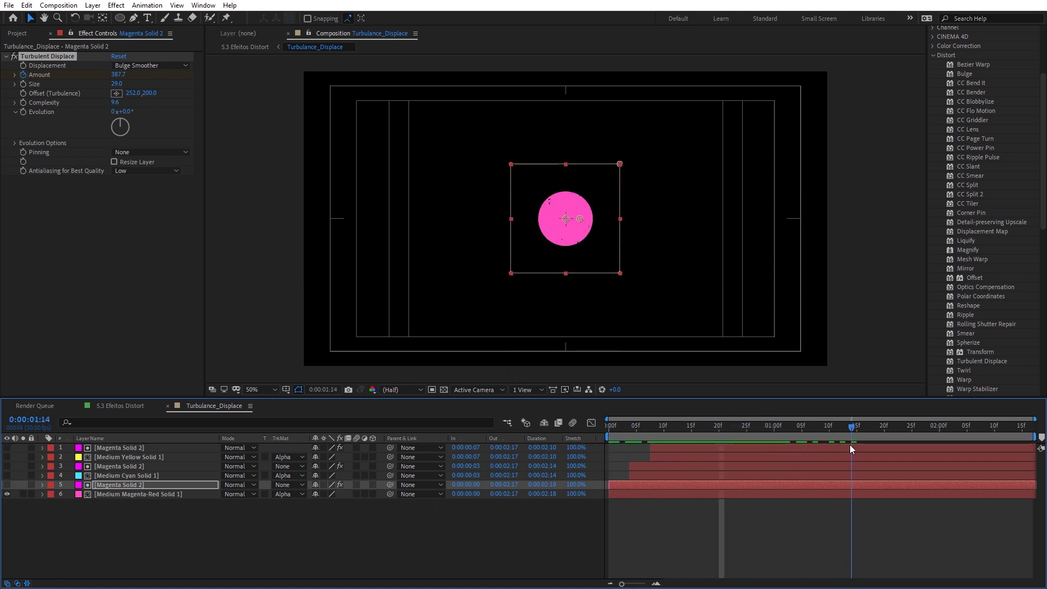
{"action": "left_click", "coordinate": [663, 428]}
{"action": "left_click", "coordinate": [713, 429]}
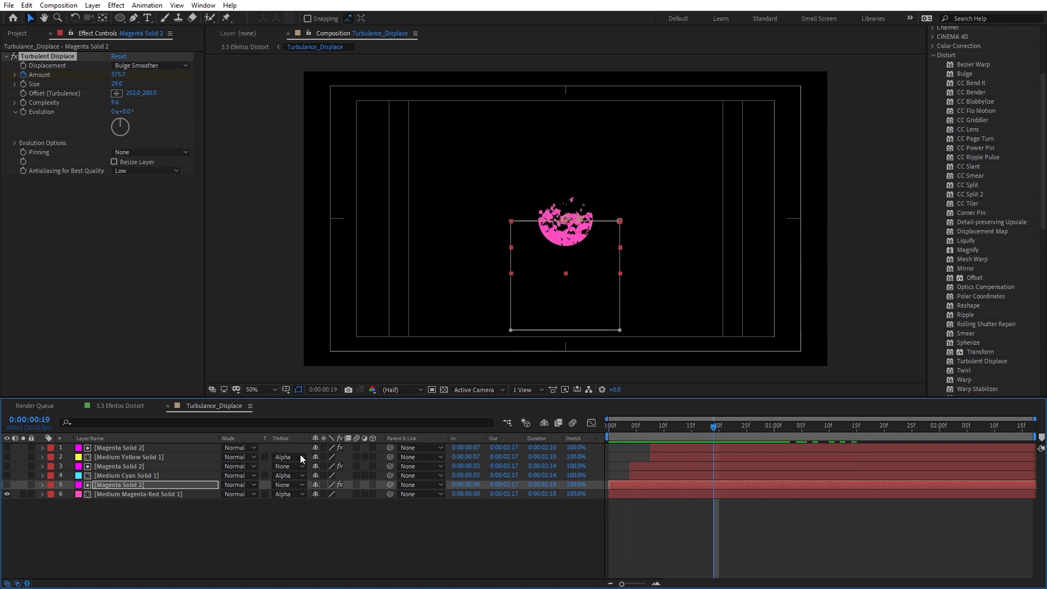
{"action": "key", "text": "space"}
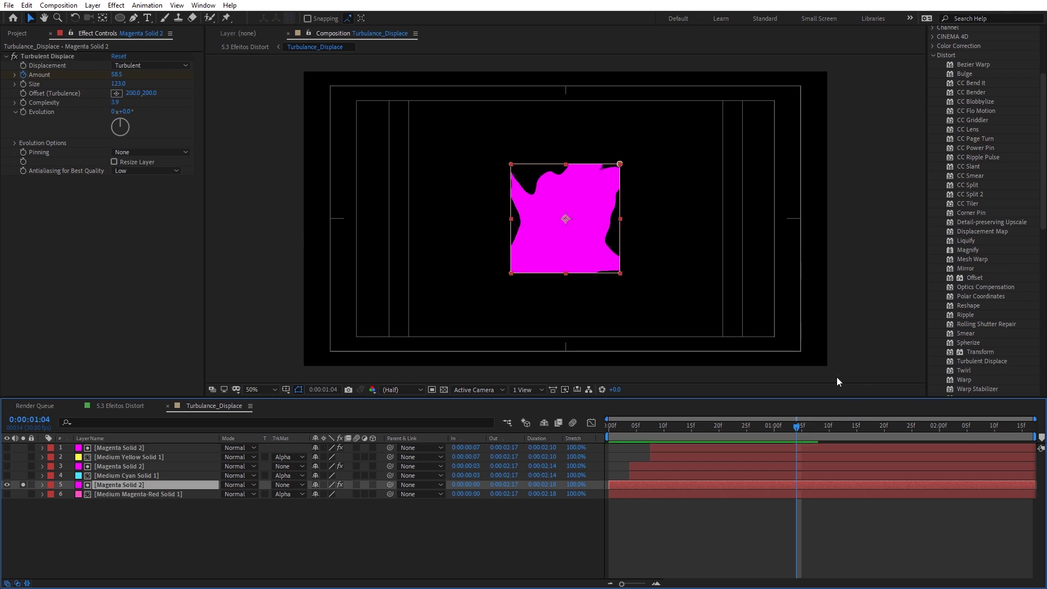
- Preview the turbulent square, then hide Magenta Solid 2 and show the Medium Magenta-Red Solid 1 circle
{"action": "left_click", "coordinate": [653, 426]}
{"action": "left_click_drag", "start_coordinate": [663, 437], "coordinate": [843, 448]}
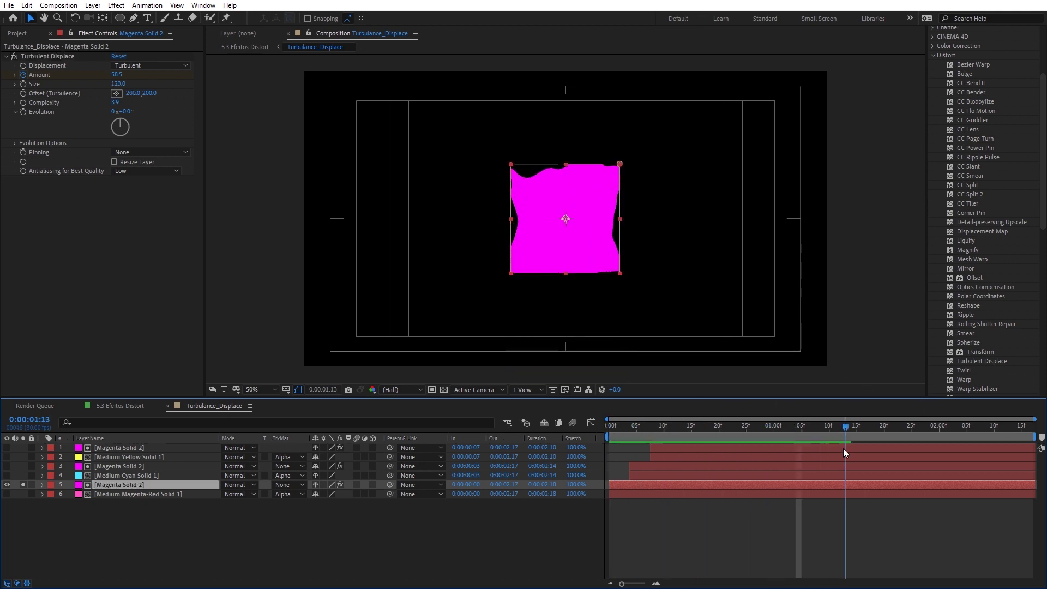
{"action": "left_click", "coordinate": [6, 485]}
{"action": "left_click", "coordinate": [7, 494]}
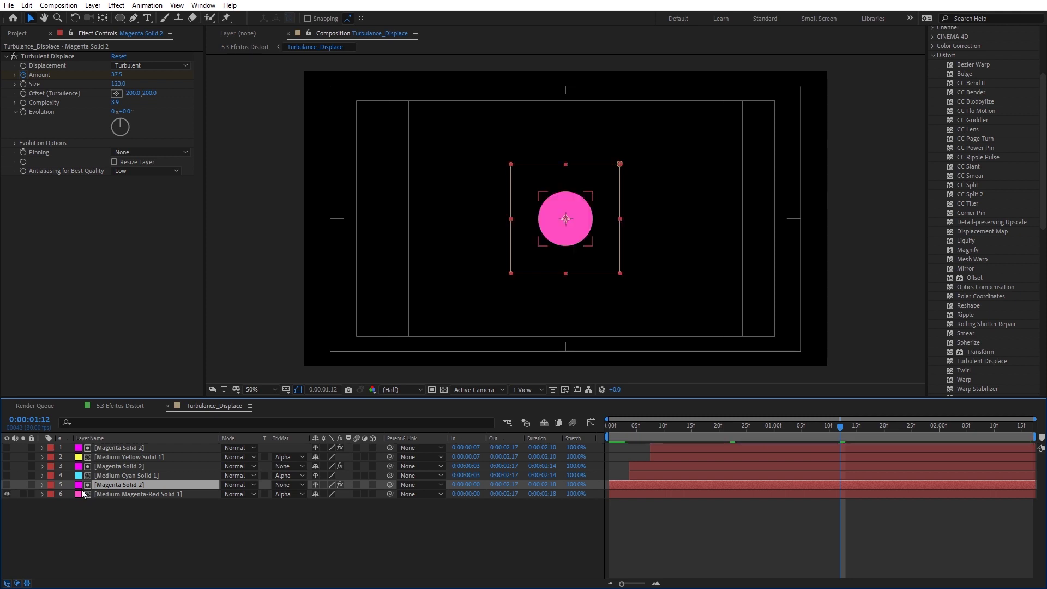
- Scrub from the start to see the pink circle's edge turn wavy, then select Medium Cyan Solid 1
{"action": "left_click", "coordinate": [605, 429]}
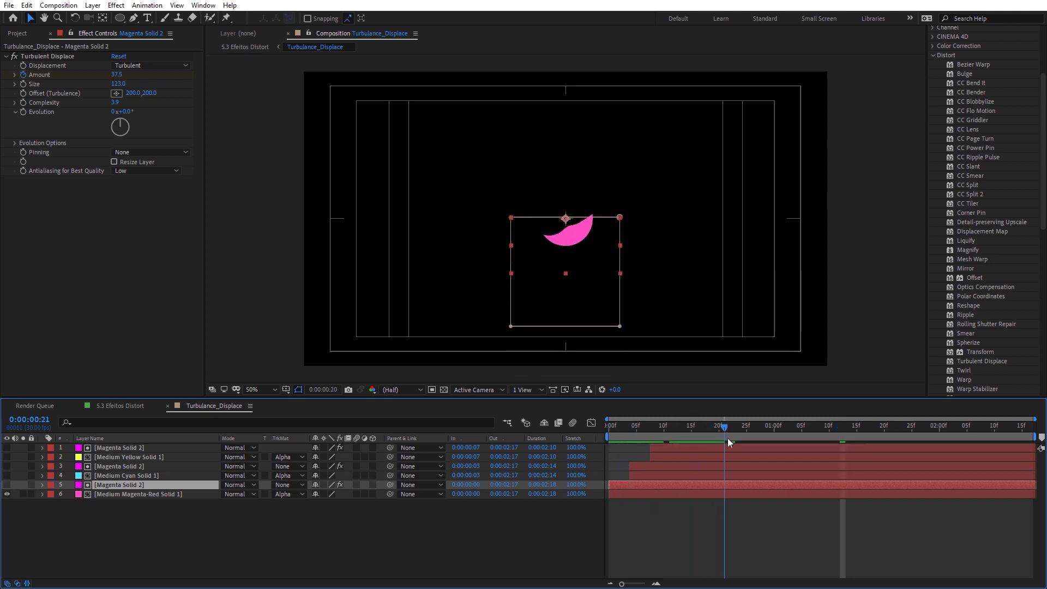
{"action": "left_click_drag", "start_coordinate": [604, 431], "coordinate": [752, 431]}
{"action": "left_click", "coordinate": [682, 469]}
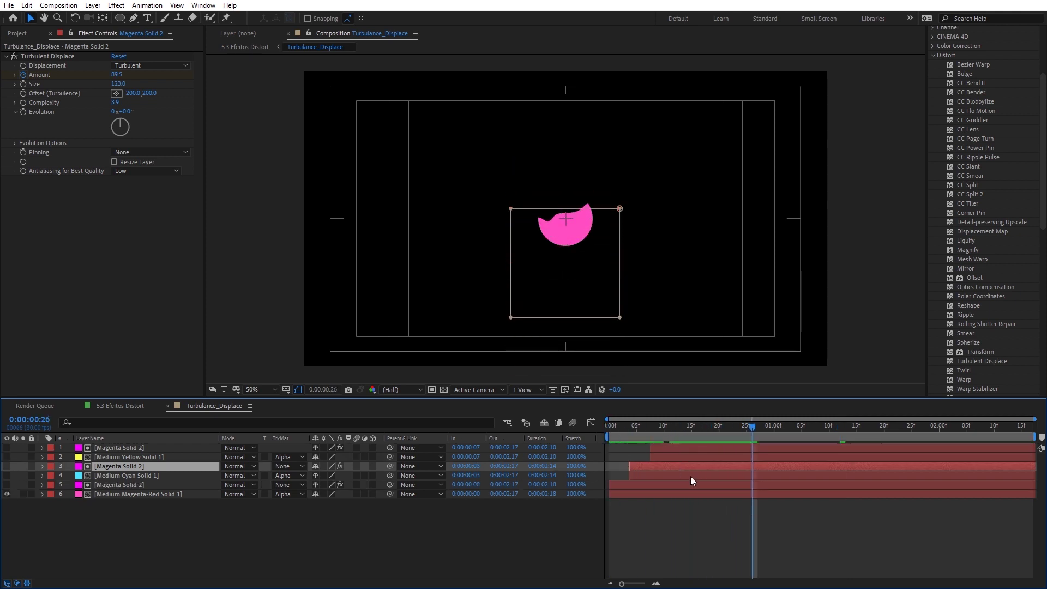
{"action": "left_click", "coordinate": [690, 476]}
- Show Medium Cyan Solid 1 and Medium Yellow Solid 1, preview the three-colour wave, then return to 5.3 Efeitos Distort
{"action": "left_click", "coordinate": [6, 475]}
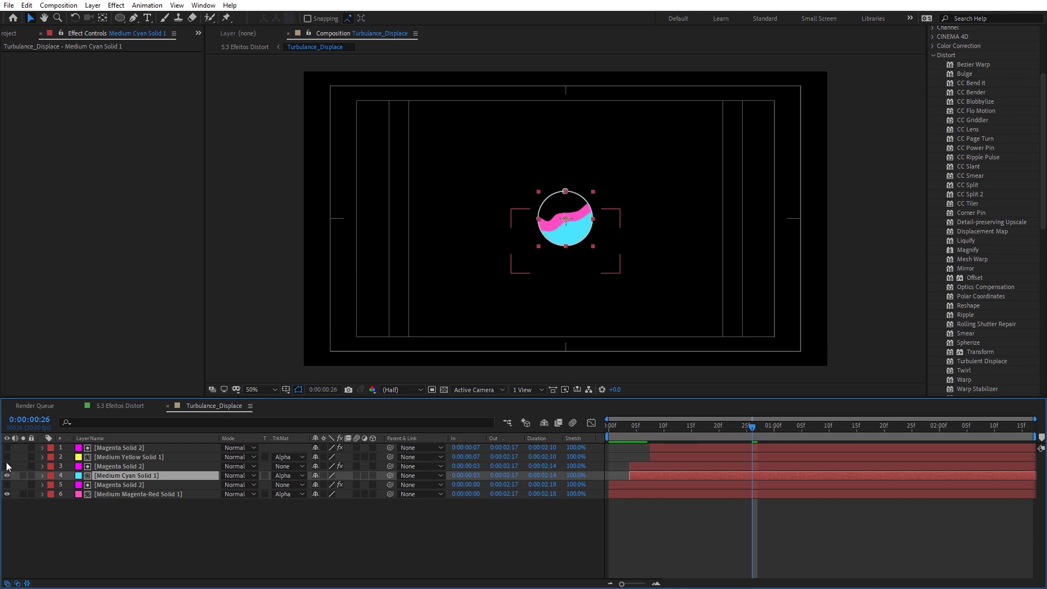
{"action": "left_click", "coordinate": [6, 457]}
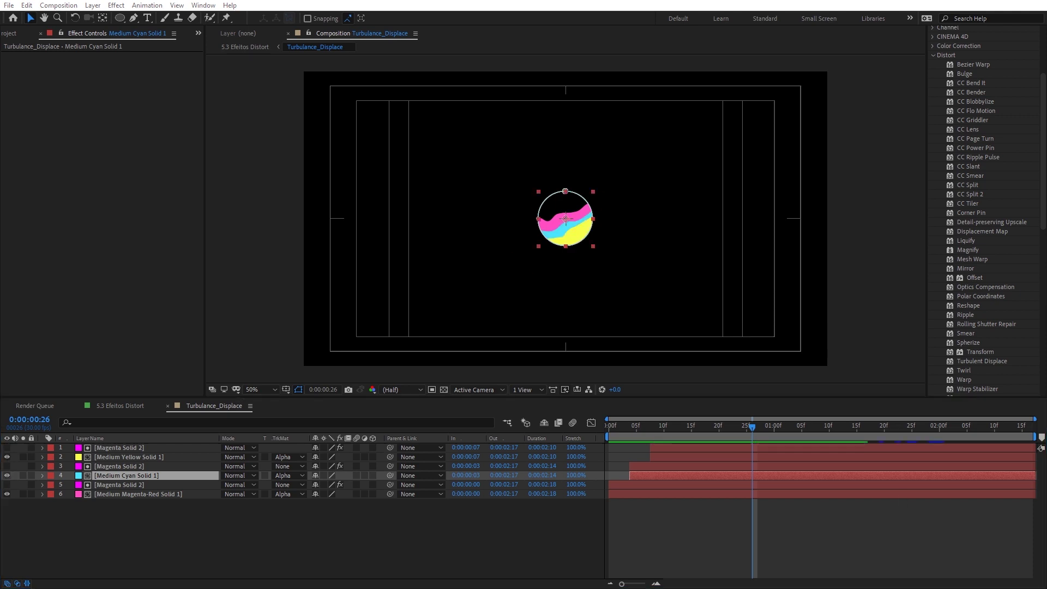
{"action": "mouse_move", "coordinate": [632, 435]}
{"action": "left_mouse_down"}
{"action": "mouse_move", "coordinate": [817, 447]}
{"action": "mouse_move", "coordinate": [739, 440]}
{"action": "left_mouse_up"}
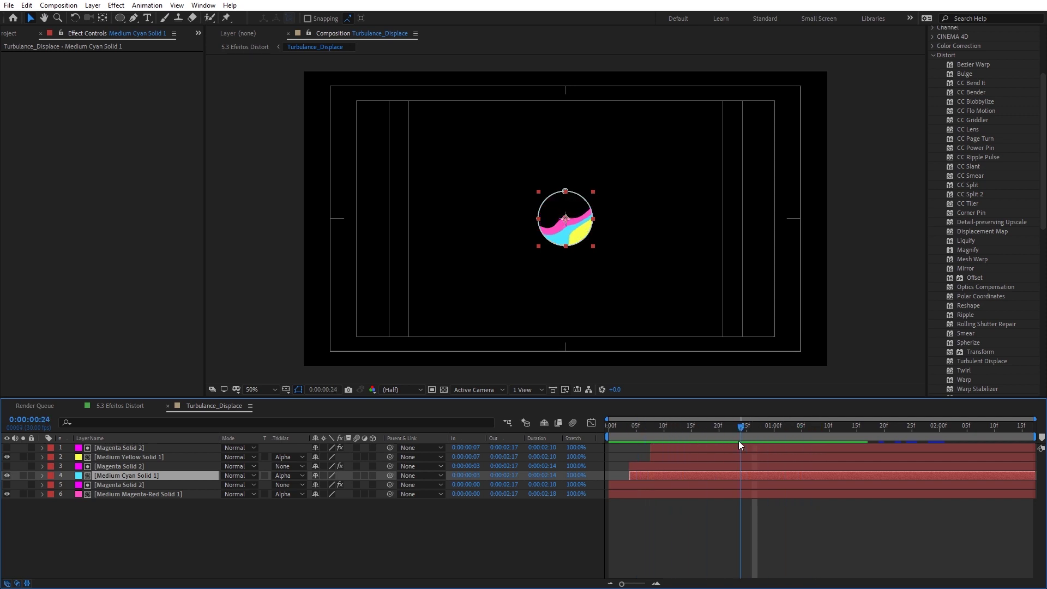
{"action": "left_click", "coordinate": [797, 531]}
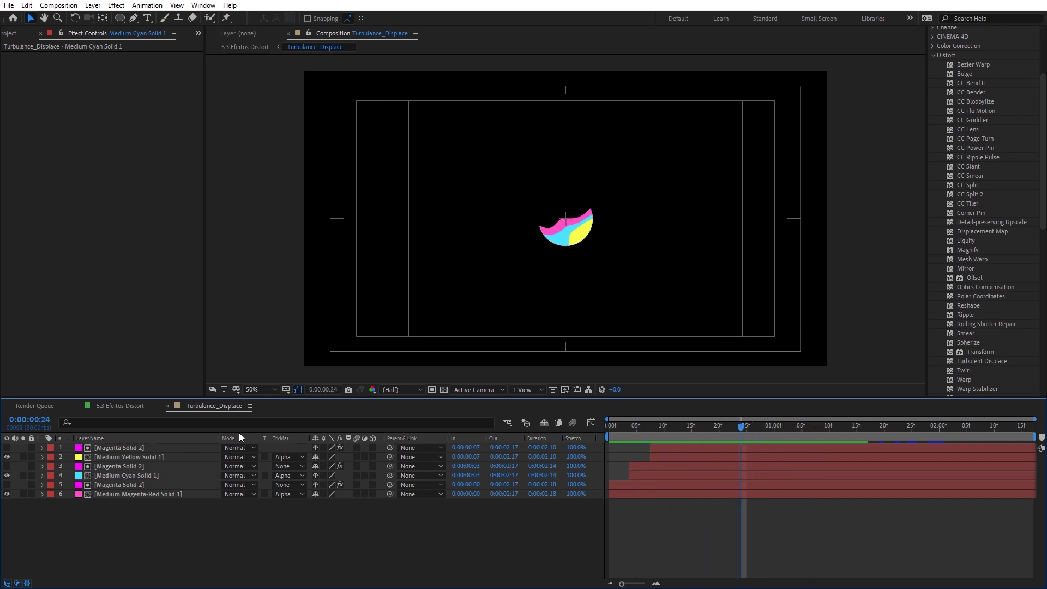
{"action": "left_click", "coordinate": [132, 408]}
- Scrub the 5.3 Efeitos Distort timeline to preview the yellow Turbulance_Displace circle
{"action": "mouse_move", "coordinate": [472, 430]}
{"action": "left_mouse_down"}
{"action": "mouse_move", "coordinate": [574, 433]}
{"action": "mouse_move", "coordinate": [540, 436]}
{"action": "mouse_move", "coordinate": [565, 430]}
{"action": "left_mouse_up"}
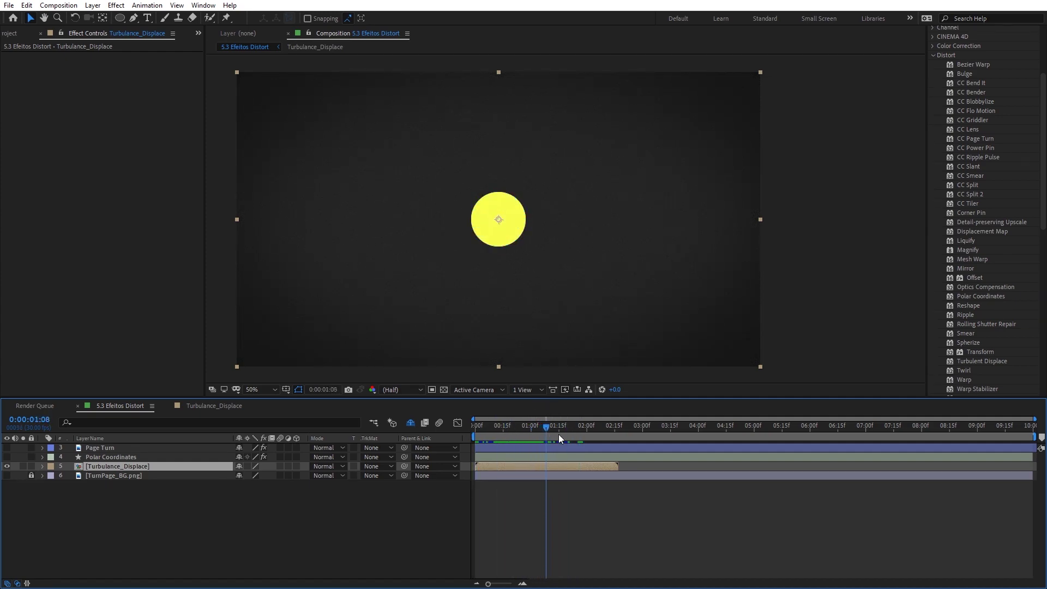